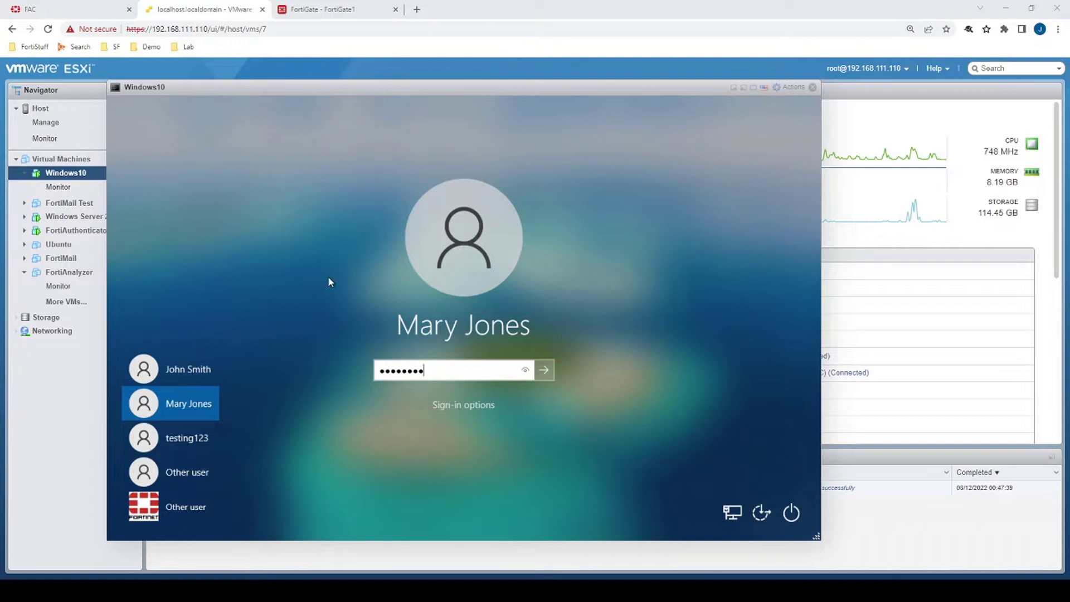
Step: Submit the password to sign the second test domain user in to the Windows10 VM
{"action": "key", "text": "Return"}
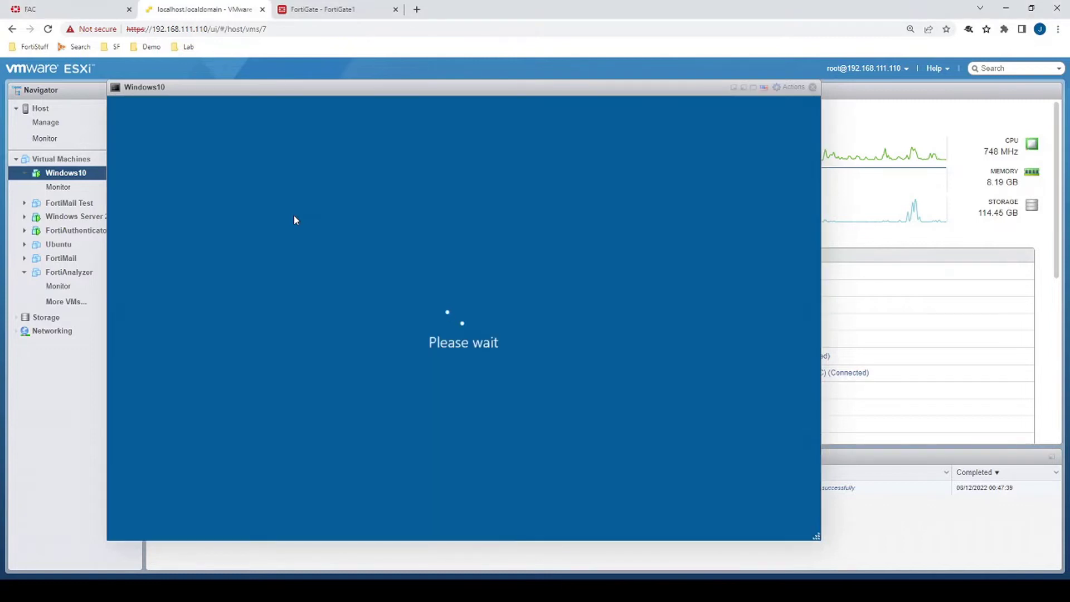
{"action": "key", "text": "super"}
Step: Expand FortiGate's Firewall Users widget to full screen, listing the 5 FSSO users
{"action": "left_click", "coordinate": [329, 9]}
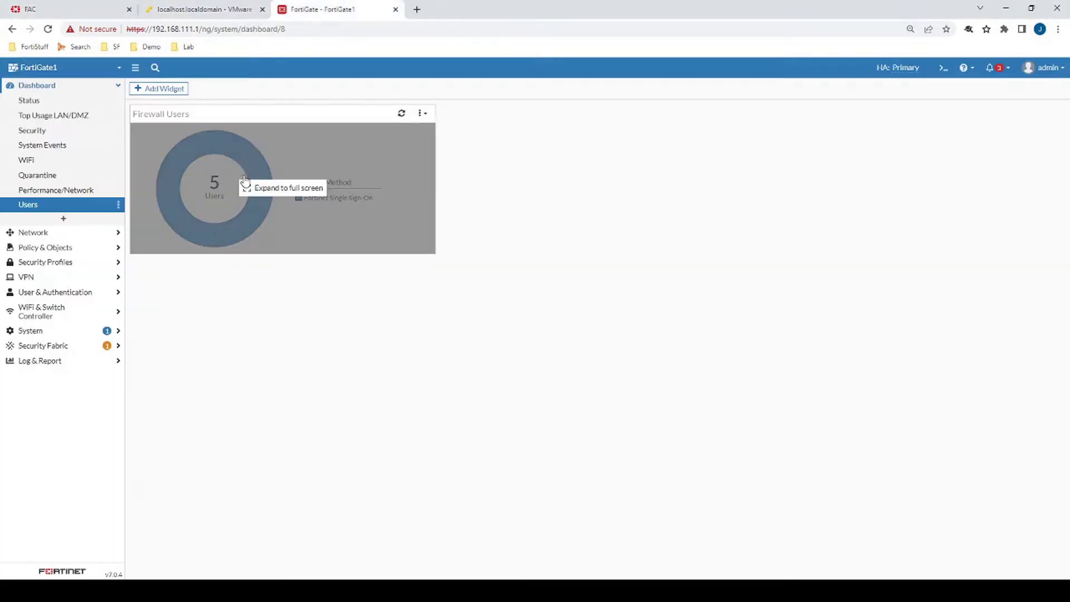
{"action": "left_click", "coordinate": [224, 176]}
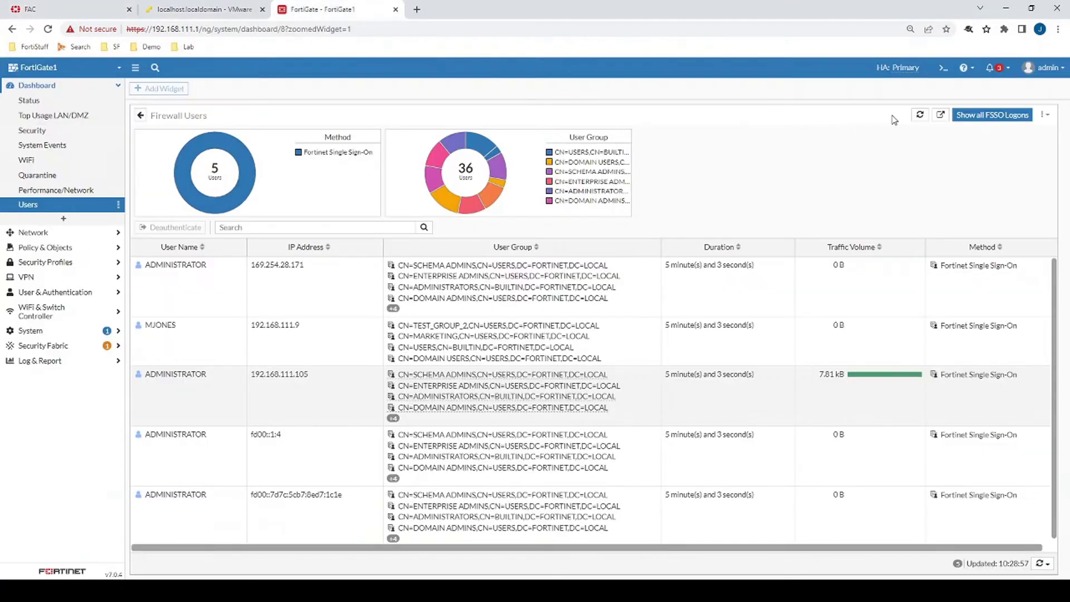
Step: Refresh the Firewall Users list in FortiGate
{"action": "left_click", "coordinate": [920, 115]}
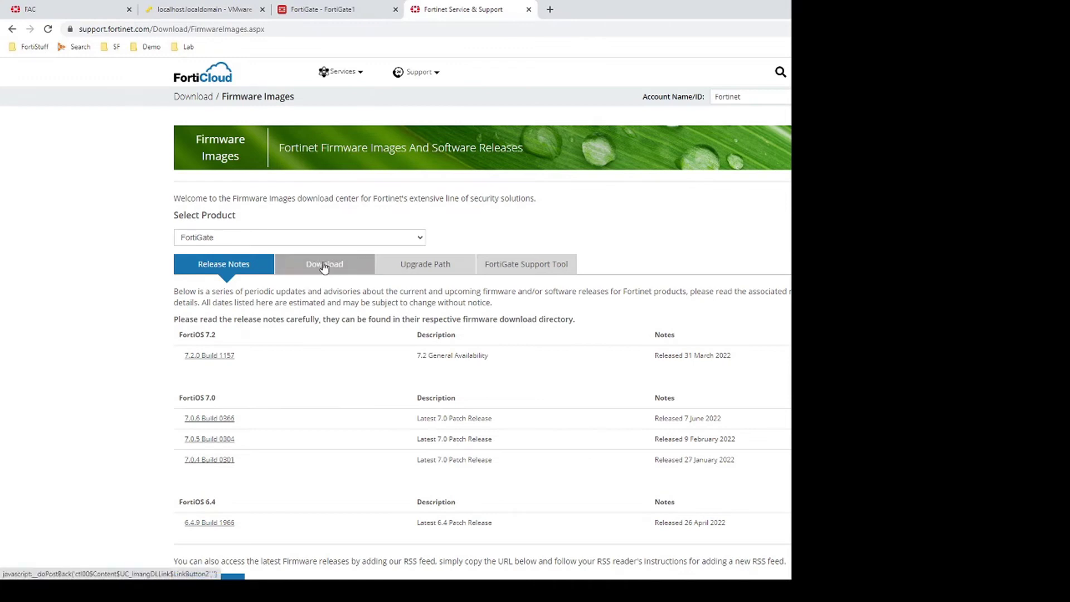
Step: Browse FortiGate firmware v7.00 > 7.2 > 7.2.0 > FSSO and download TSAgent_Setup_5.0.0306.exe
{"action": "left_click", "coordinate": [324, 266]}
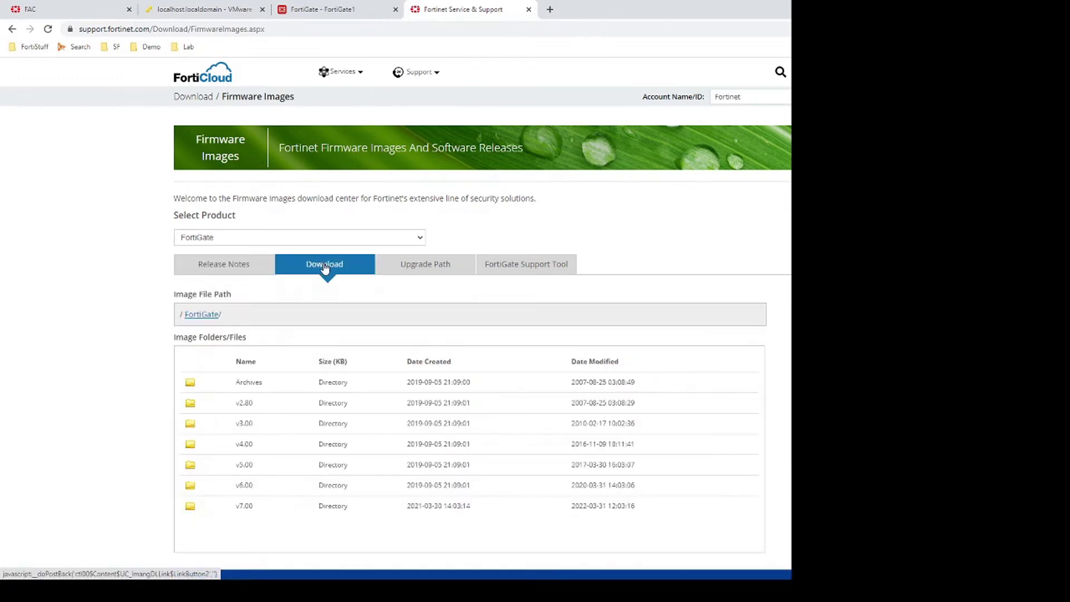
{"action": "left_click", "coordinate": [246, 508]}
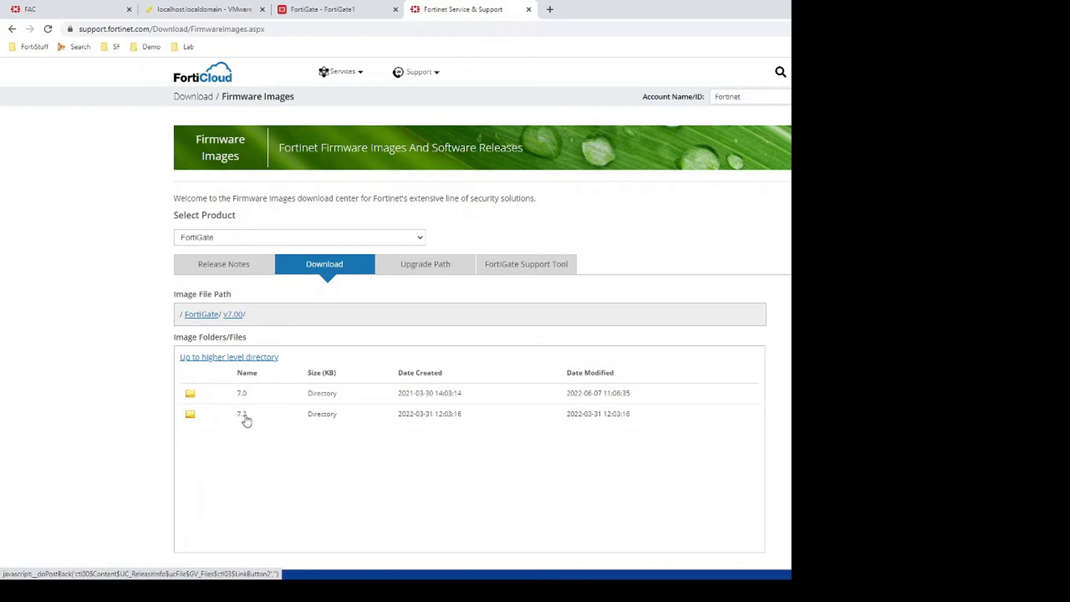
{"action": "left_click", "coordinate": [243, 415]}
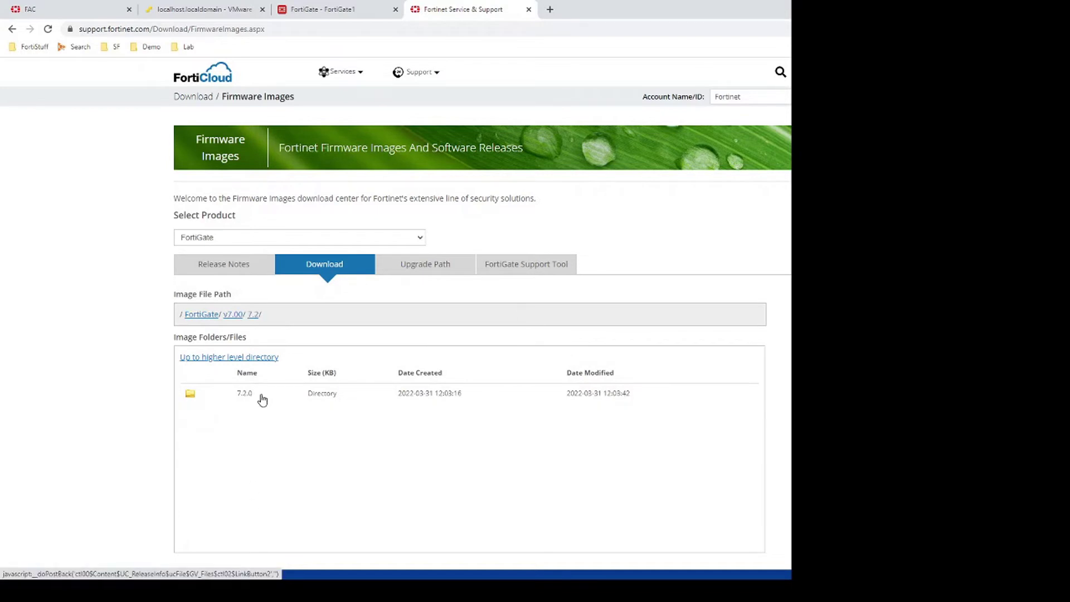
{"action": "left_click", "coordinate": [262, 400]}
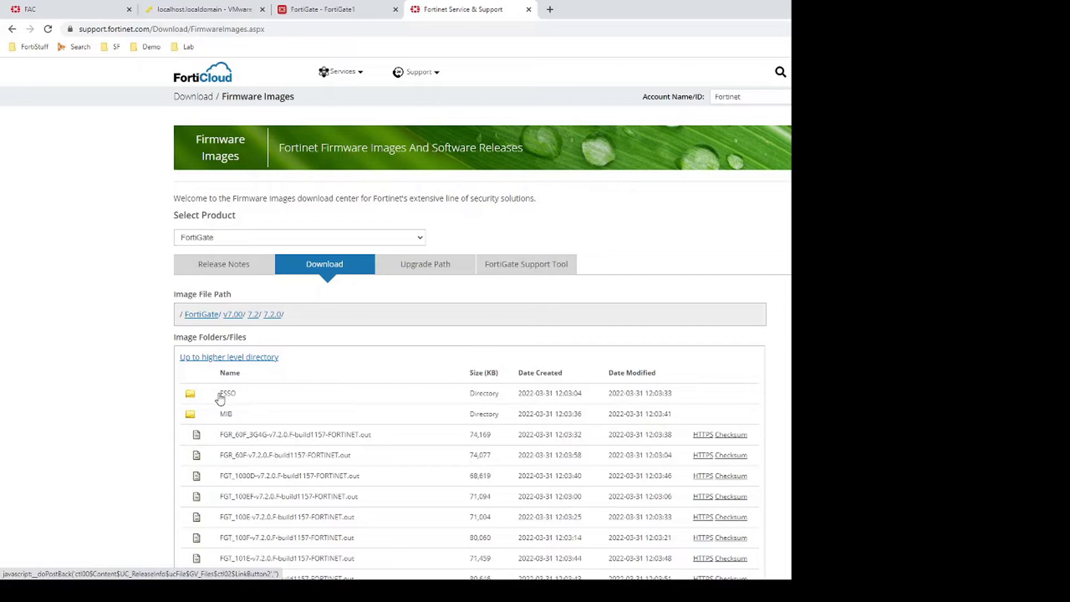
{"action": "left_click", "coordinate": [226, 395]}
{"action": "scroll", "coordinate": [243, 379], "scroll_direction": "down", "scroll_amount": 2}
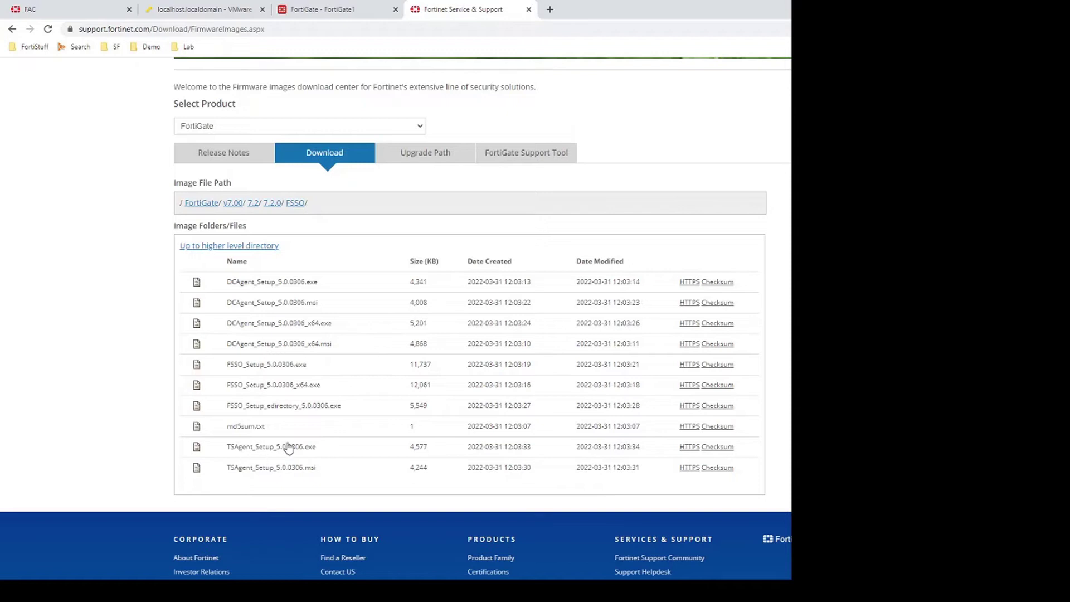
{"action": "left_click", "coordinate": [690, 448]}
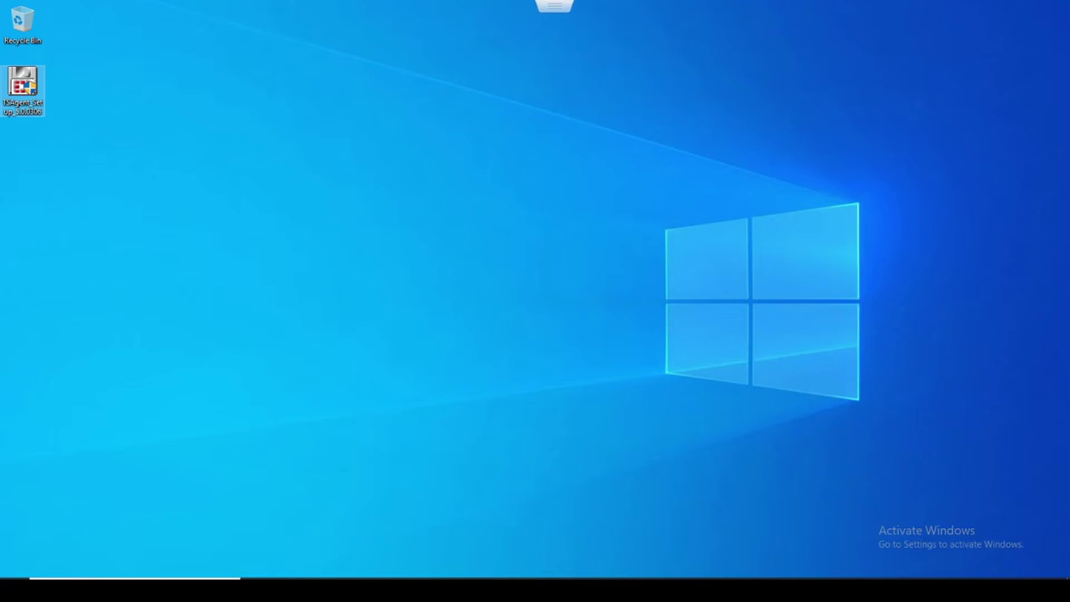
Step: Launch the TSAgent installer as Administrator, accept the licence and keep the default destination folder
{"action": "left_click", "coordinate": [24, 209]}
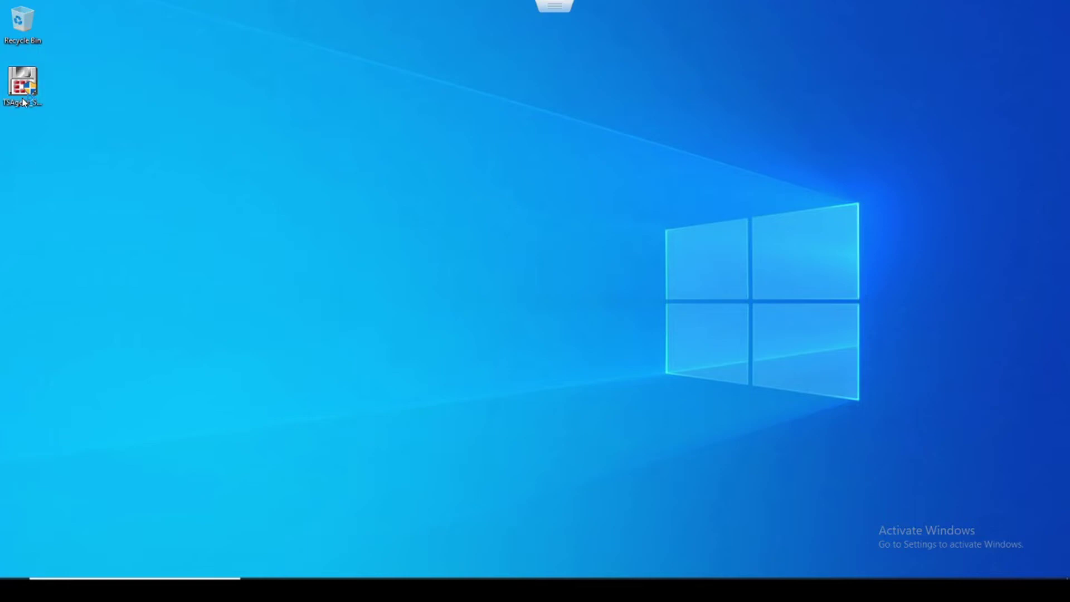
{"action": "double_click", "coordinate": [24, 102]}
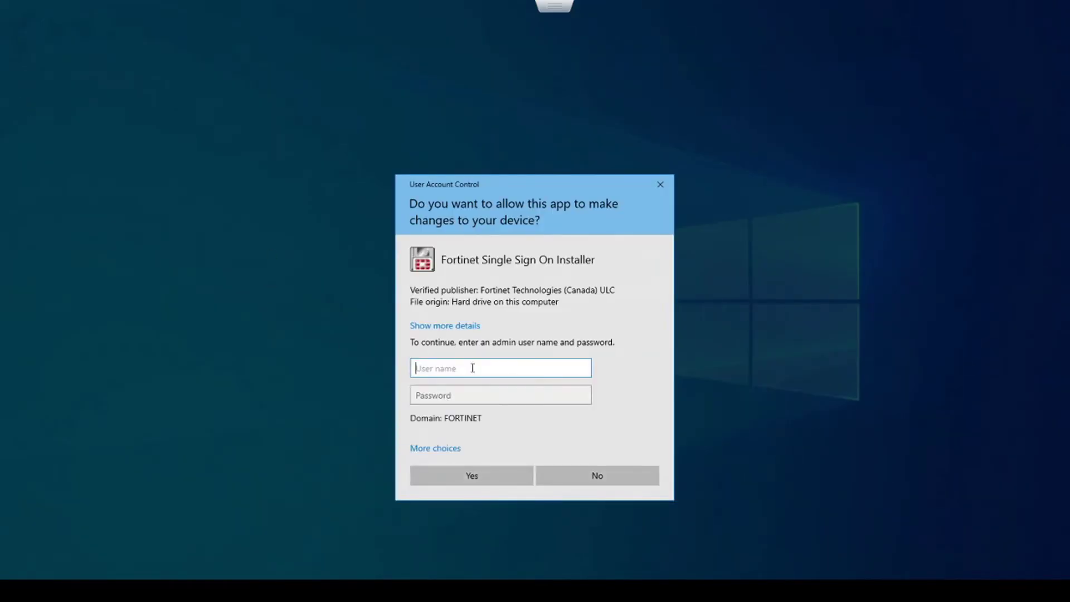
{"action": "type", "text": "Administrator"}
{"action": "key", "text": "Tab"}
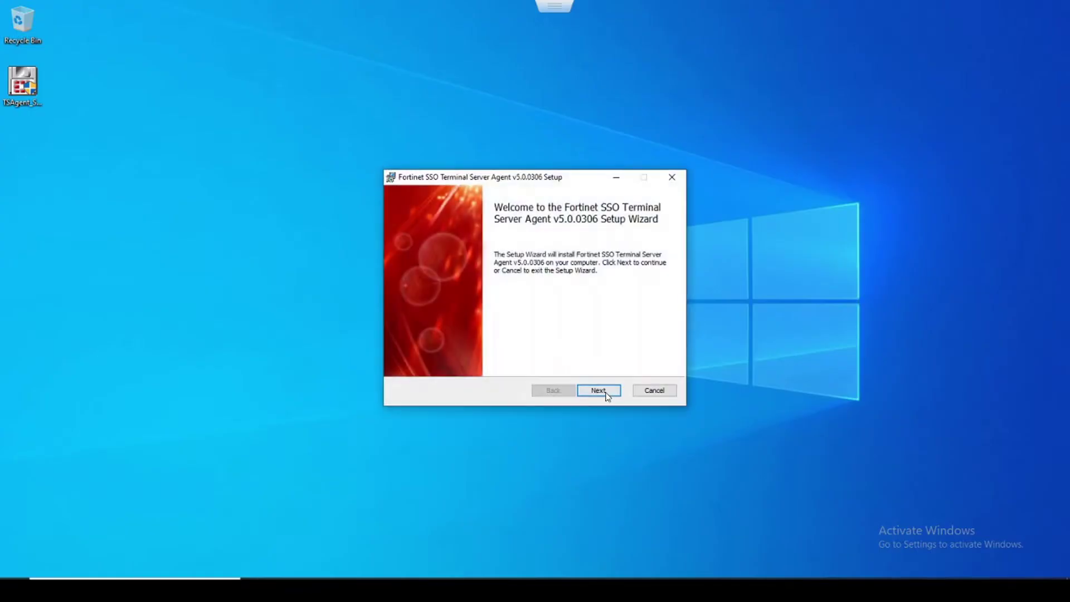
{"action": "left_click", "coordinate": [606, 392]}
{"action": "left_click", "coordinate": [493, 361]}
{"action": "left_click", "coordinate": [604, 394]}
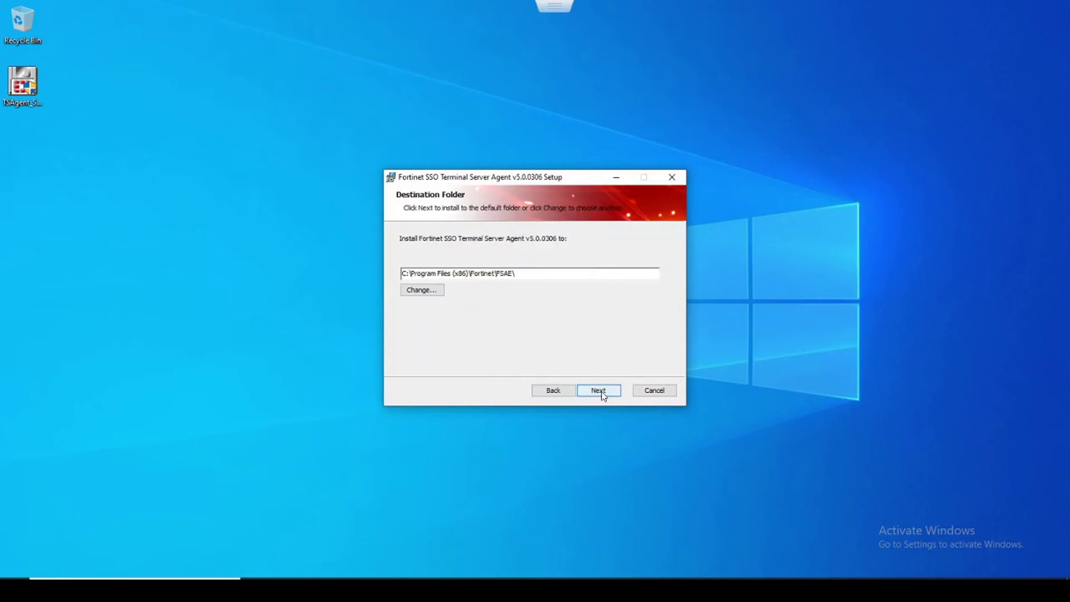
{"action": "left_click", "coordinate": [602, 392]}
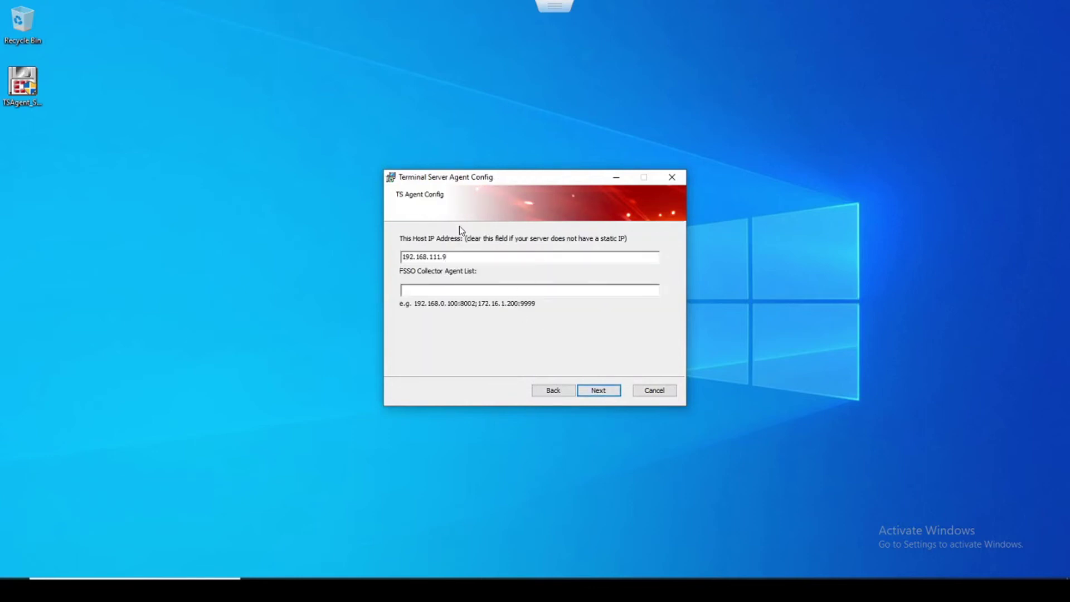
Step: Confirm host IP 192.168.111.9, enter collector 192.168.111.1, then install and finish
{"action": "double_click", "coordinate": [428, 255]}
{"action": "left_click", "coordinate": [439, 290]}
{"action": "type", "text": "192.168.111.100"}
{"action": "key", "text": "Return"}
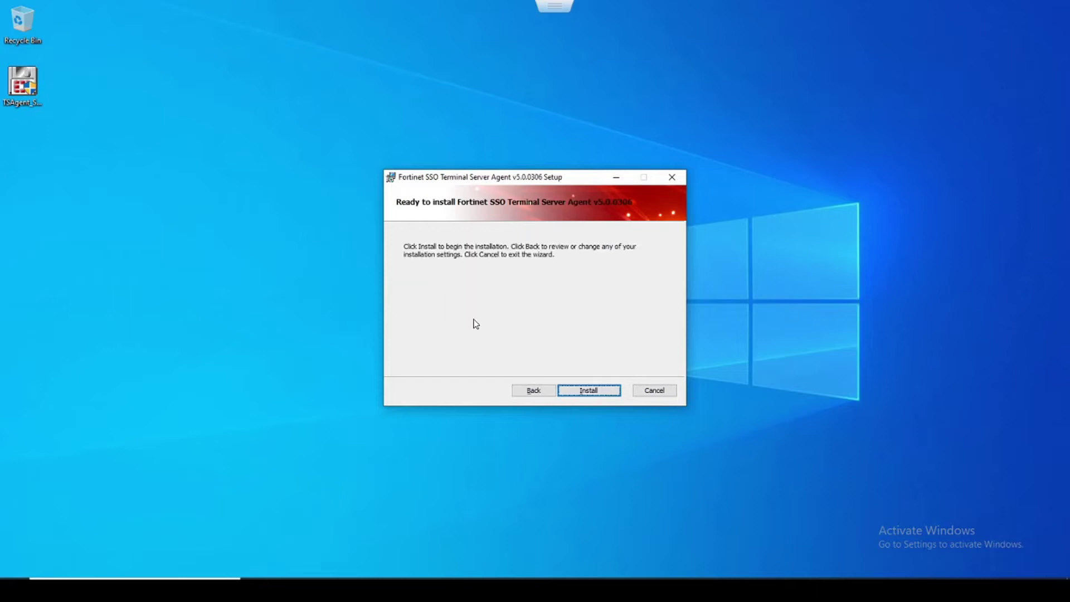
{"action": "left_click", "coordinate": [584, 389]}
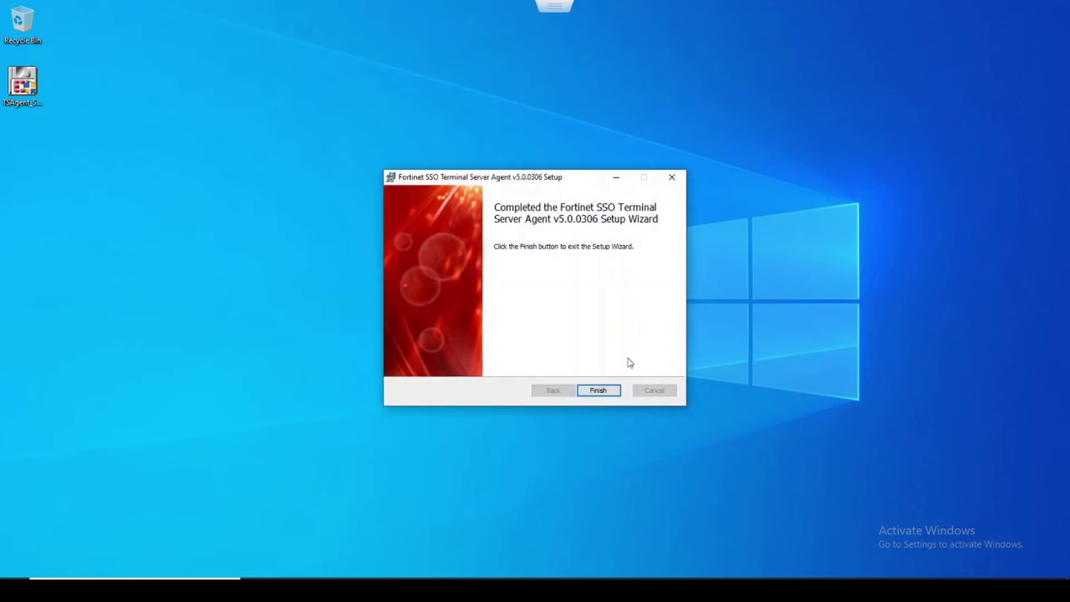
{"action": "left_click", "coordinate": [598, 390]}
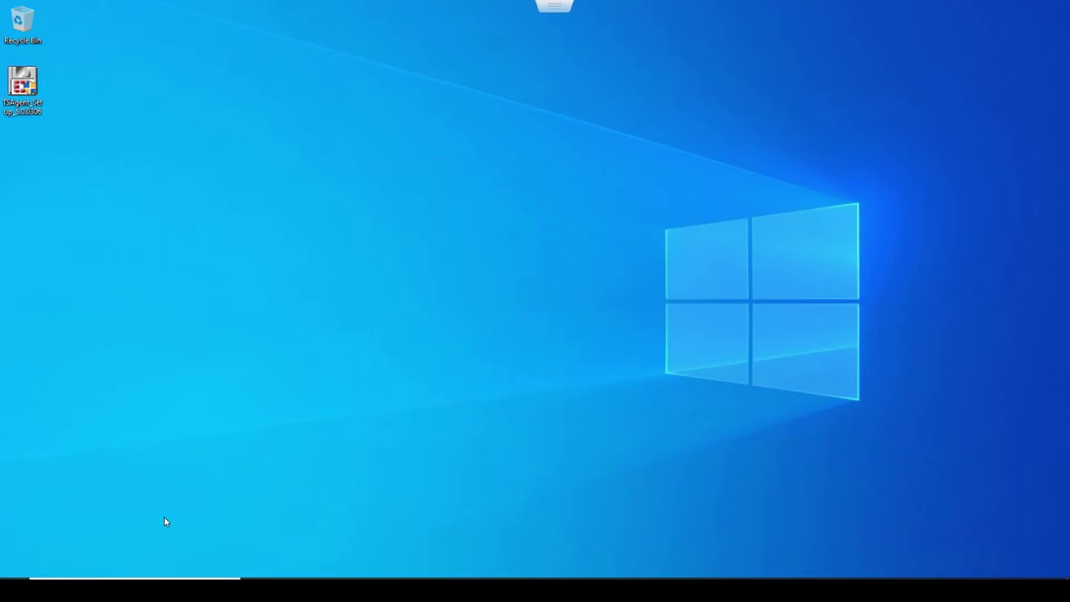
Step: Run TSAgent Config as administrator, approving elevation with the Administrator account's password
{"action": "left_click", "coordinate": [14, 590]}
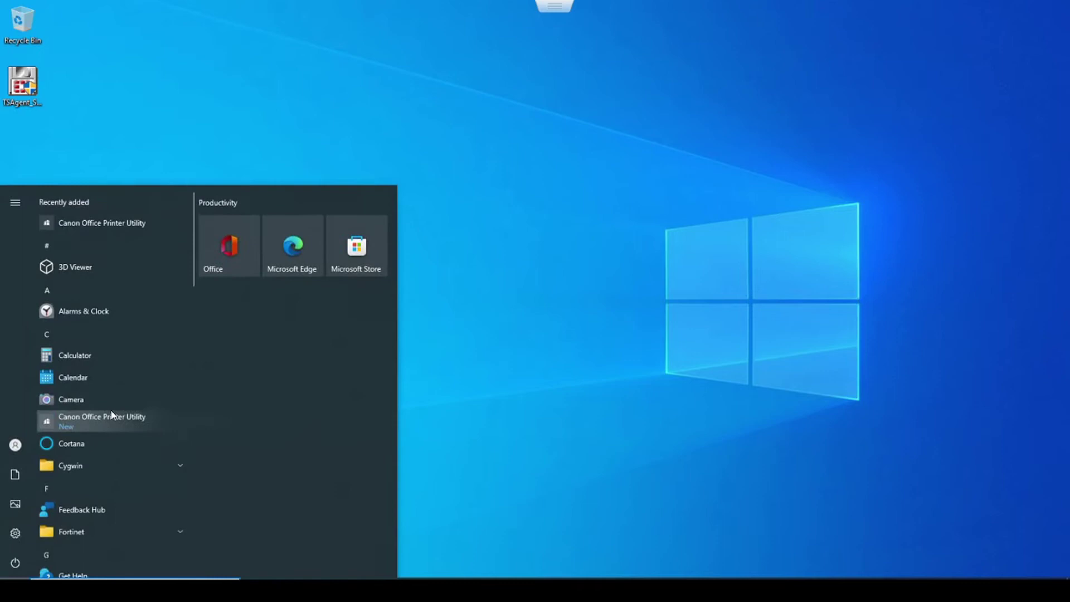
{"action": "type", "text": "tsag"}
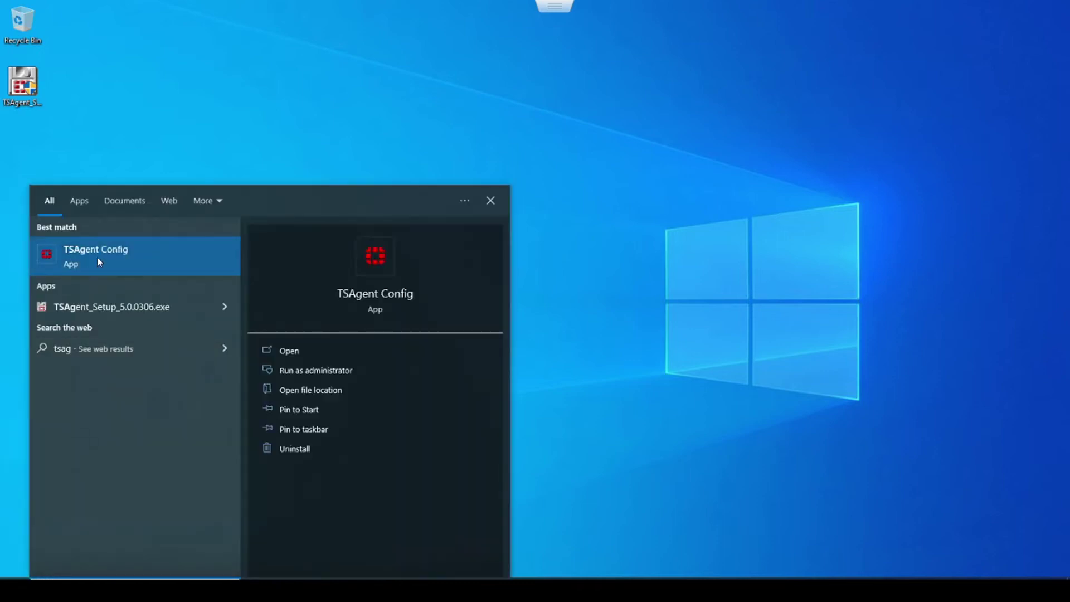
{"action": "right_click", "coordinate": [98, 257]}
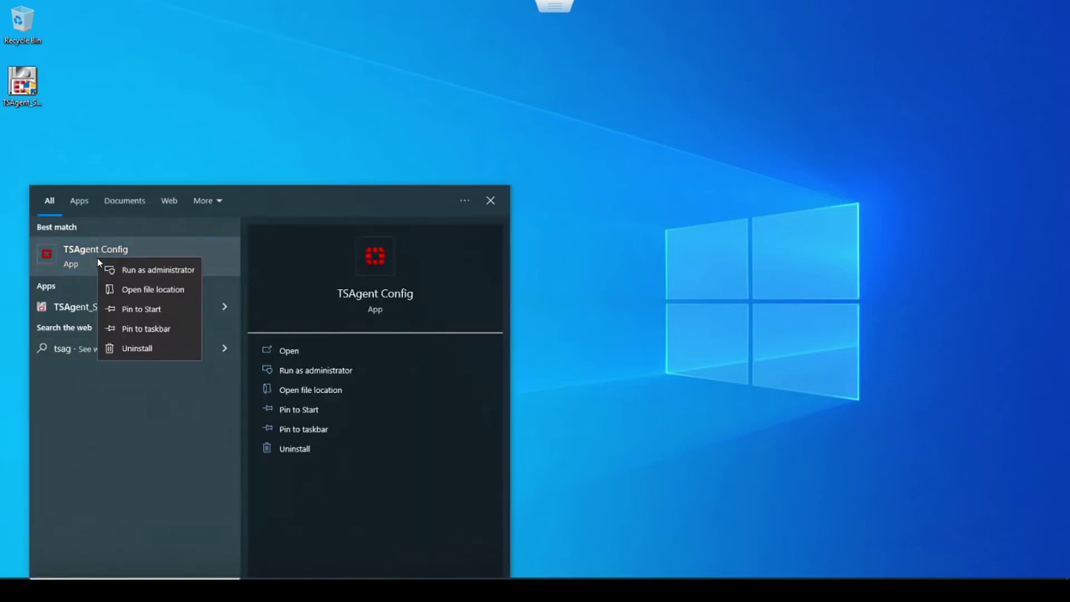
{"action": "left_click", "coordinate": [137, 270]}
{"action": "type", "text": "Administrator"}
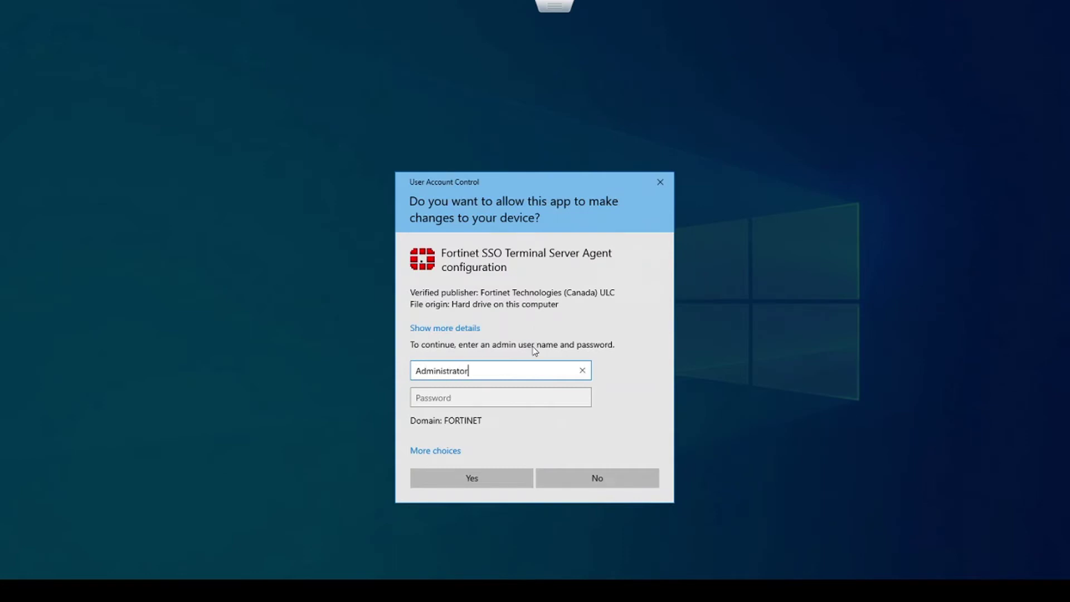
{"action": "key", "text": "Tab"}
{"action": "type", "text": "********"}
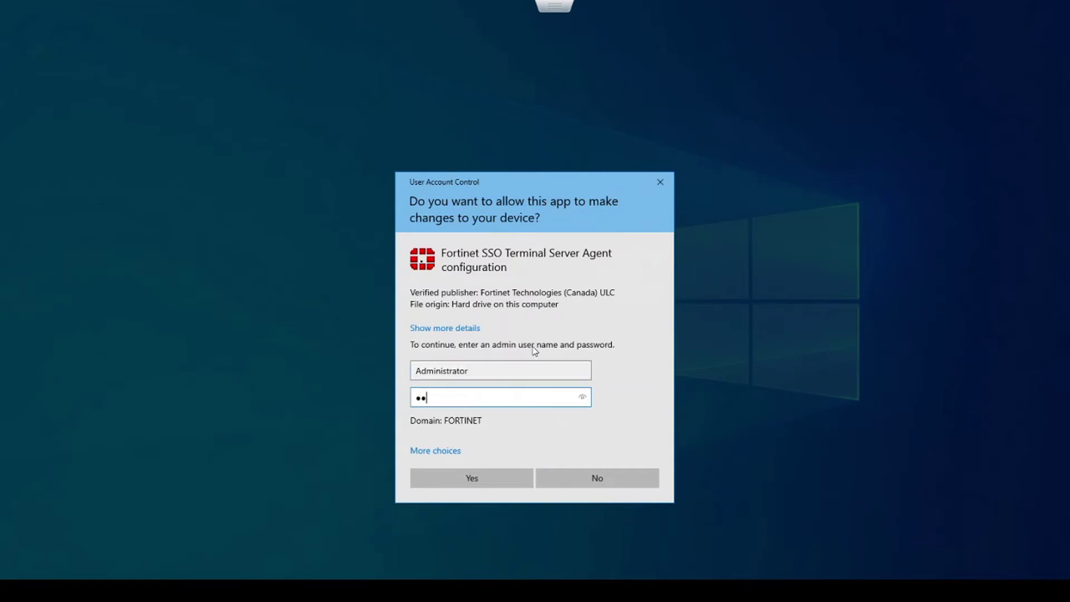
{"action": "left_click", "coordinate": [493, 478]}
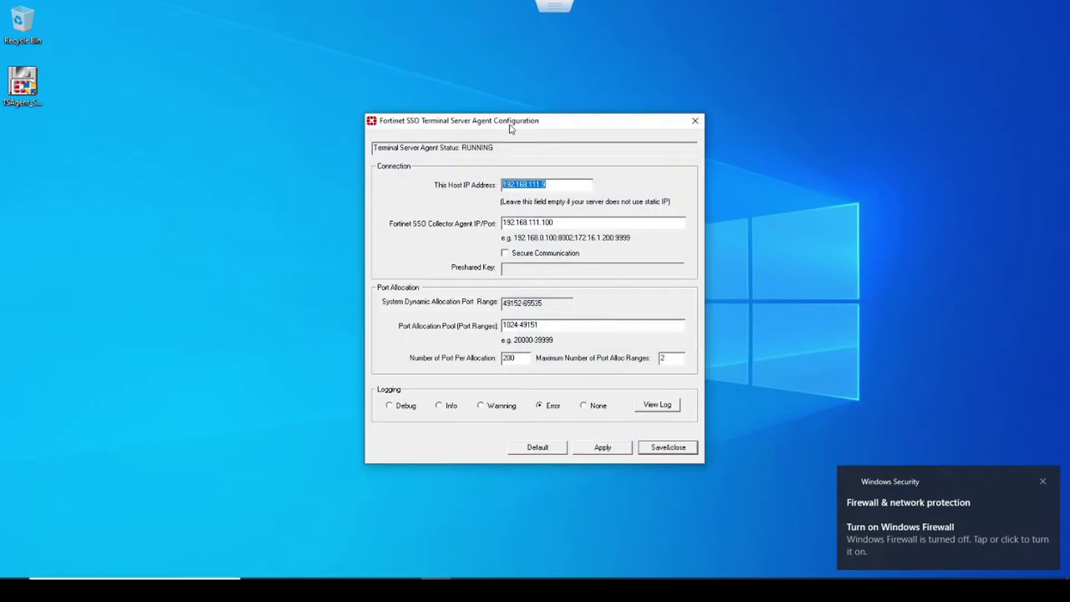
Step: Set Number of Port Per Allocation to 1000, save and confirm the agent service restart
{"action": "left_click", "coordinate": [509, 124]}
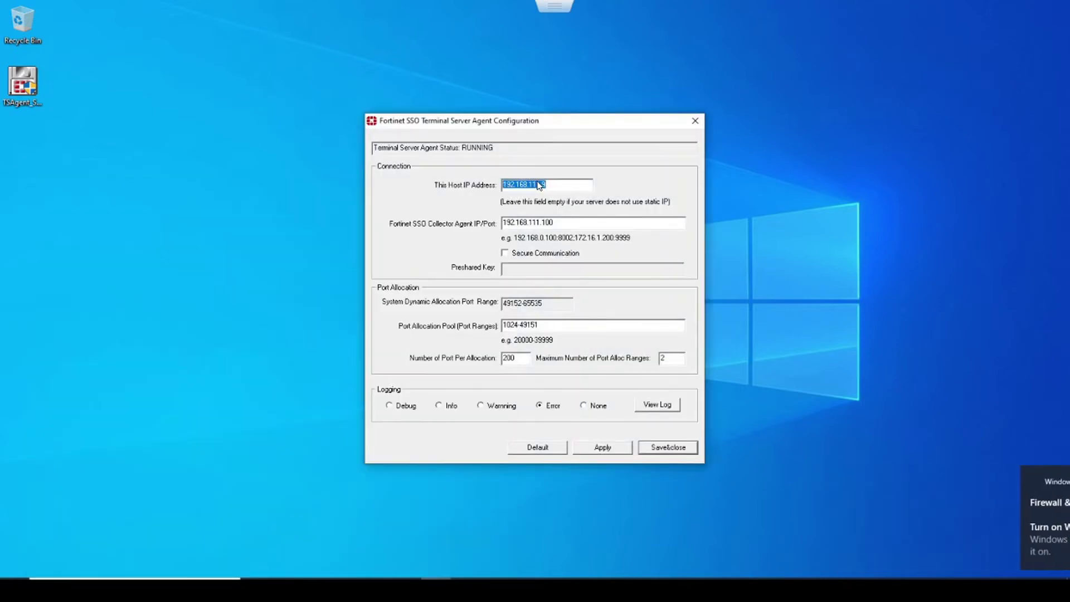
{"action": "left_click_drag", "start_coordinate": [547, 184], "coordinate": [495, 182]}
{"action": "left_click_drag", "start_coordinate": [552, 222], "coordinate": [501, 225]}
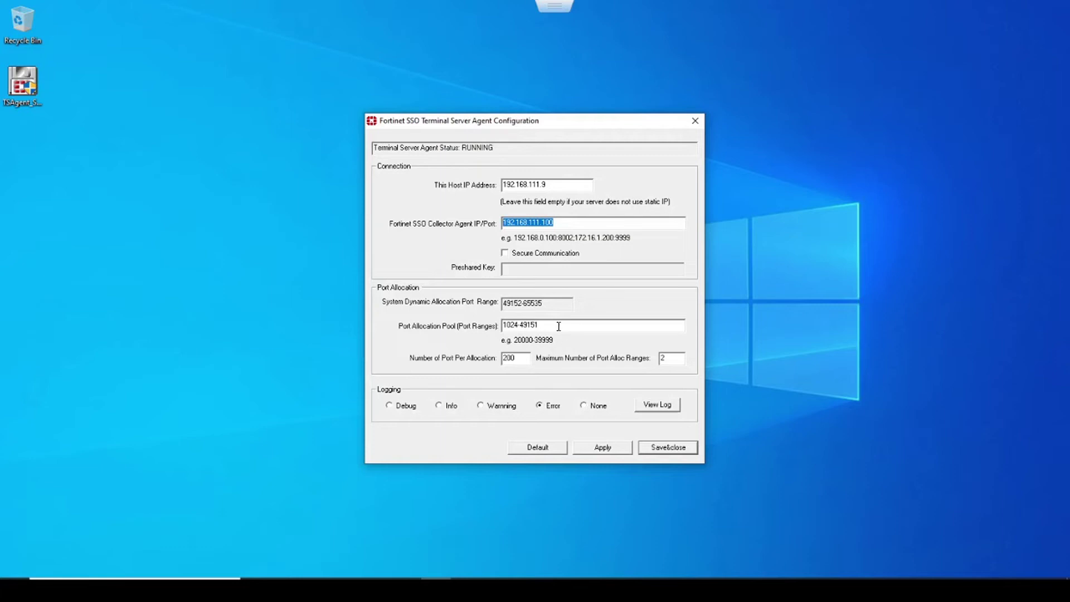
{"action": "left_click_drag", "start_coordinate": [558, 326], "coordinate": [490, 325]}
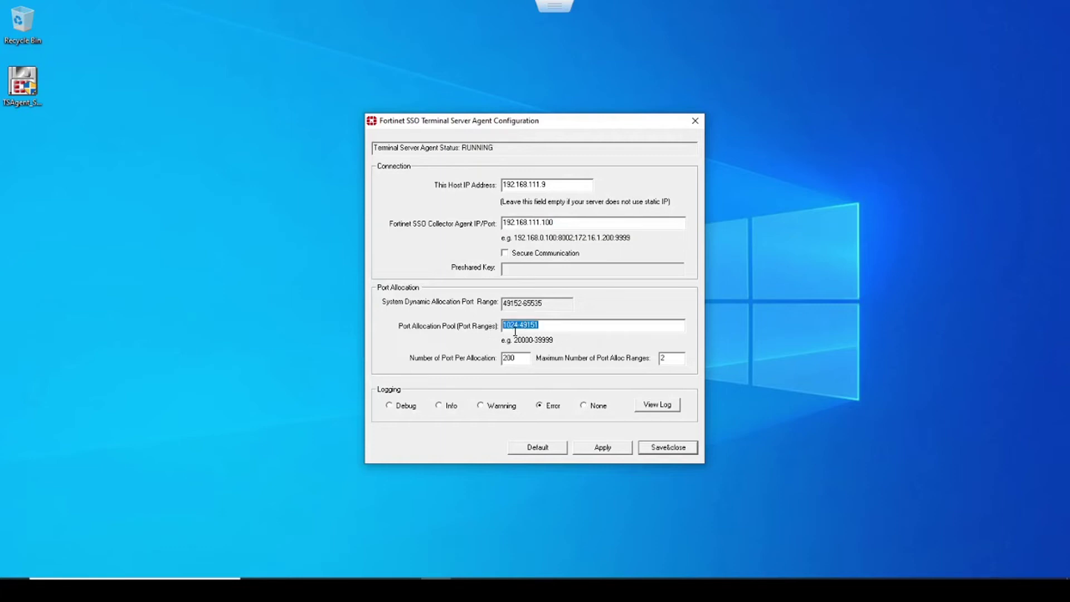
{"action": "left_click_drag", "start_coordinate": [517, 358], "coordinate": [499, 358]}
{"action": "type", "text": "1000"}
{"action": "left_click", "coordinate": [674, 445]}
{"action": "left_click", "coordinate": [579, 320]}
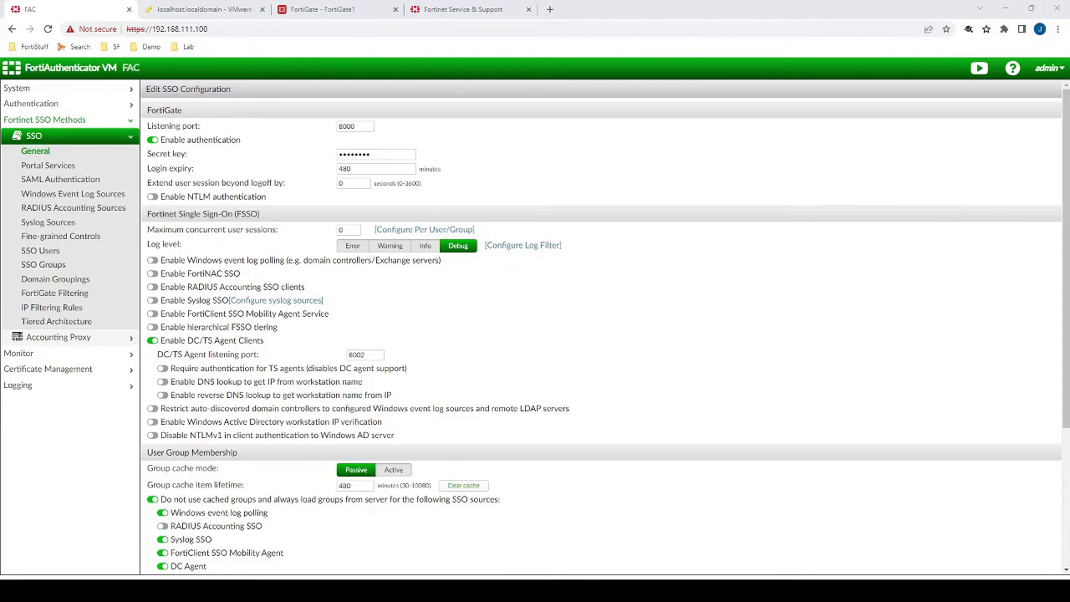
Step: Open Monitor > SSO > DC/TS Agents in FortiAuthenticator to view the connected agents
{"action": "left_click", "coordinate": [59, 354]}
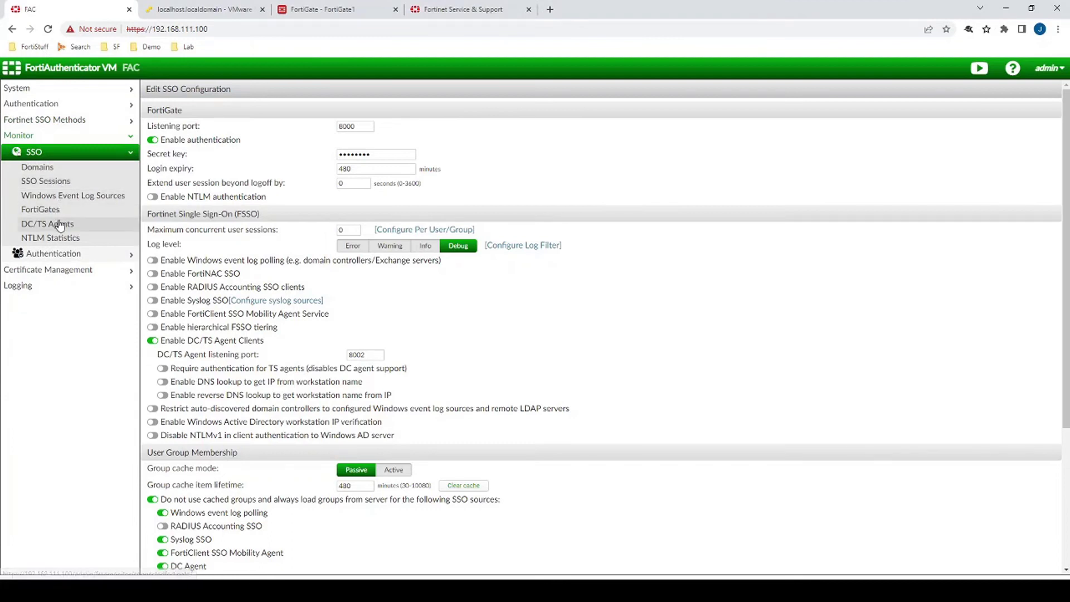
{"action": "left_click", "coordinate": [59, 224]}
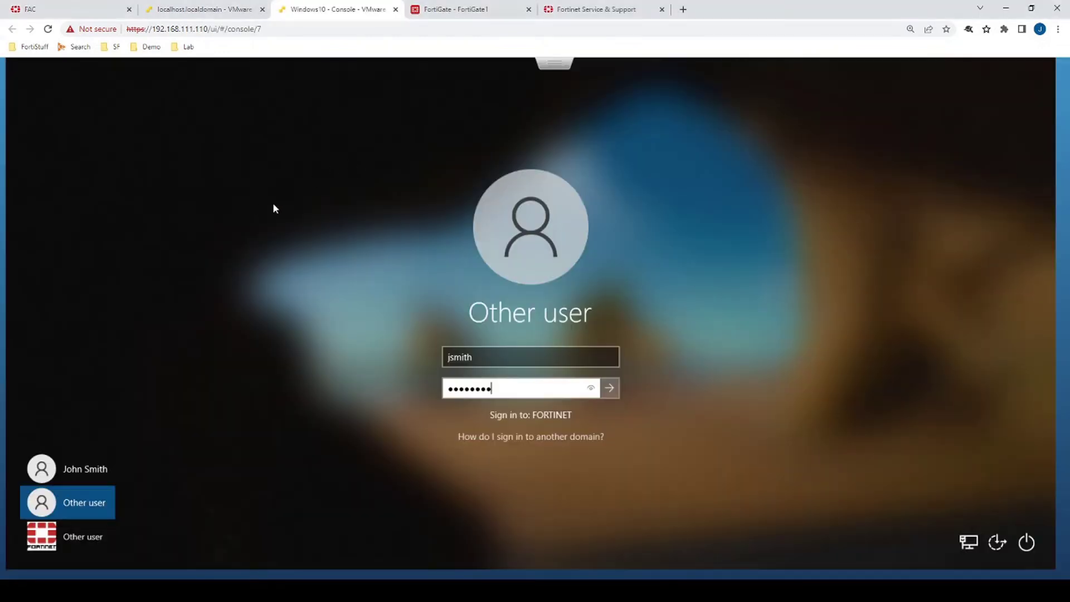
Step: Submit the Windows sign-in, exit the full-screen VM console and return to FortiAuthenticator's SSO Sessions
{"action": "key", "text": "Return"}
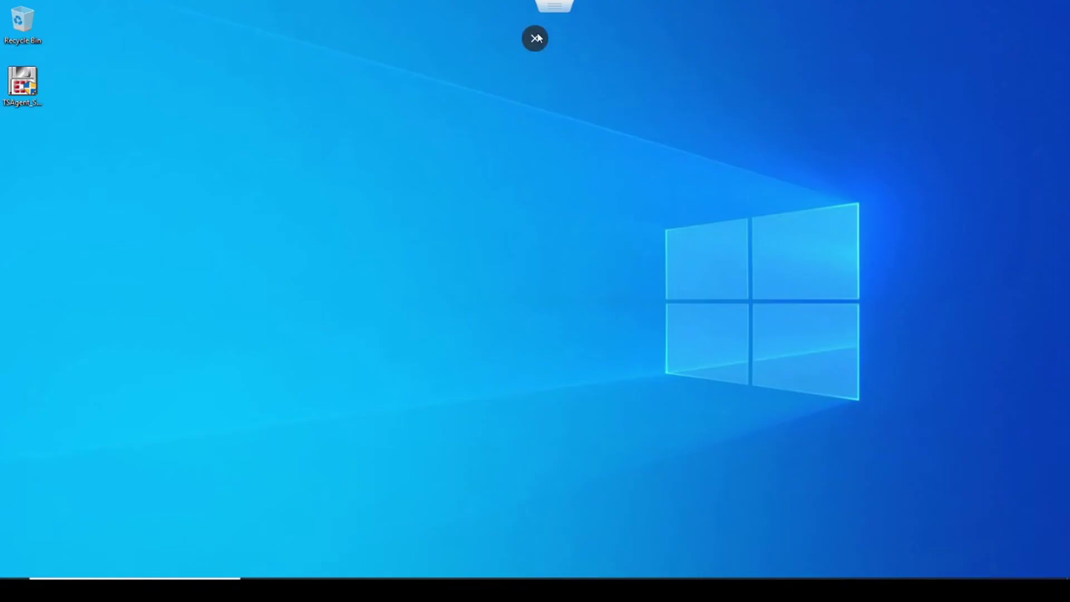
{"action": "left_click", "coordinate": [535, 29]}
{"action": "left_click", "coordinate": [49, 9]}
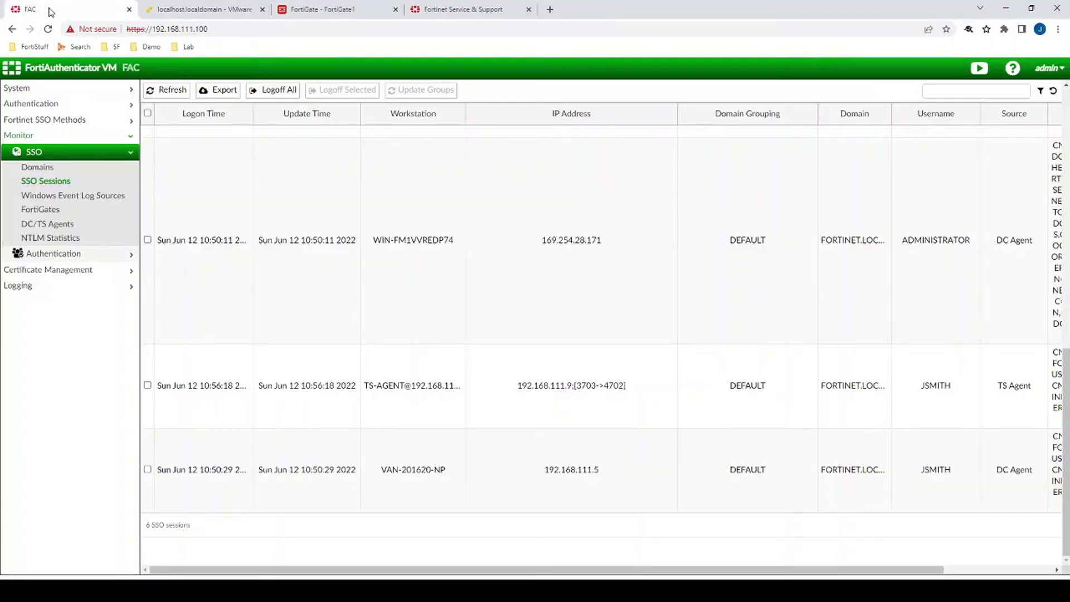
Step: Refresh SSO Sessions and highlight the TS Agent session's user, groups and 3703->4702 port range
{"action": "left_click", "coordinate": [150, 90]}
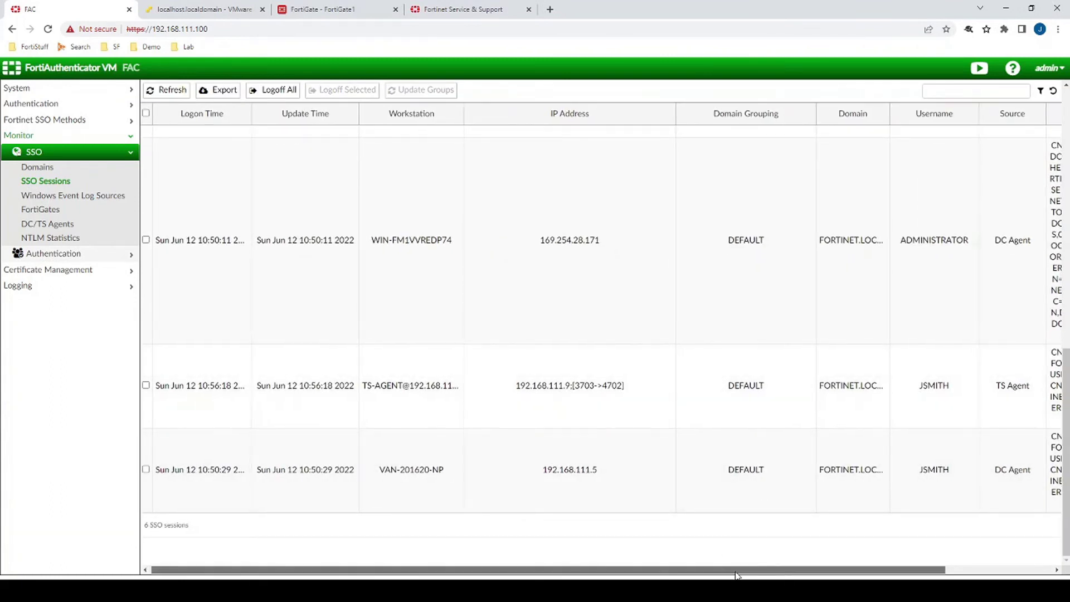
{"action": "left_click_drag", "start_coordinate": [719, 569], "coordinate": [826, 570]}
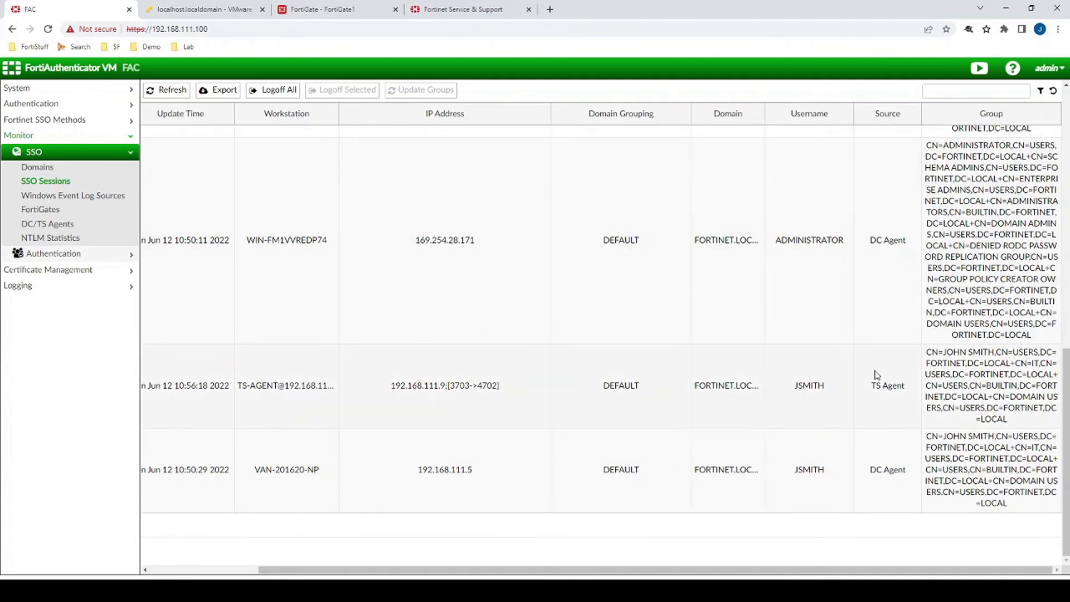
{"action": "left_click_drag", "start_coordinate": [871, 386], "coordinate": [1026, 417]}
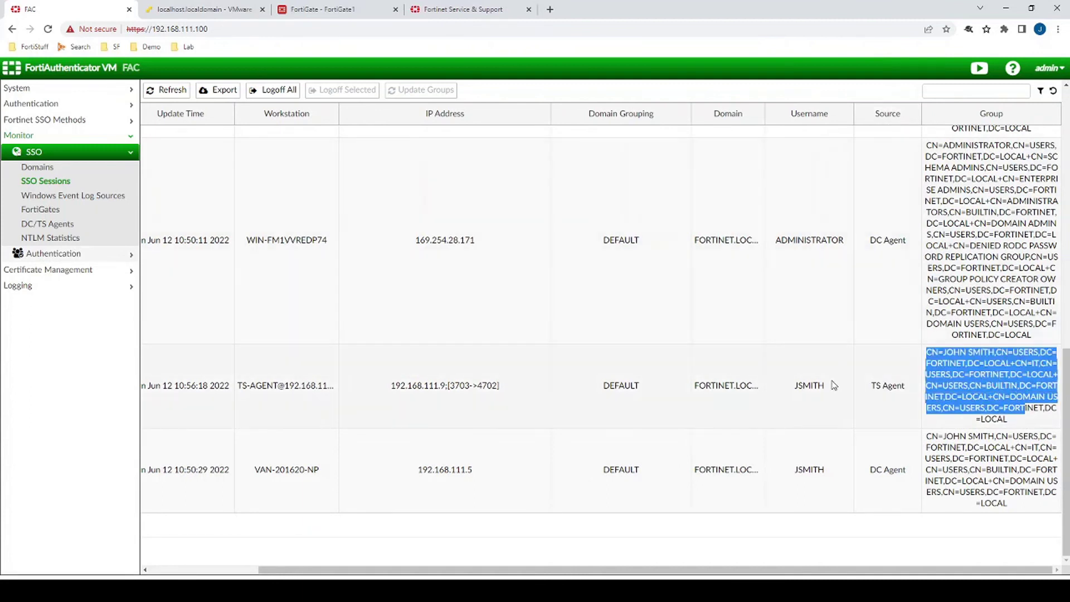
{"action": "left_click_drag", "start_coordinate": [830, 389], "coordinate": [793, 386]}
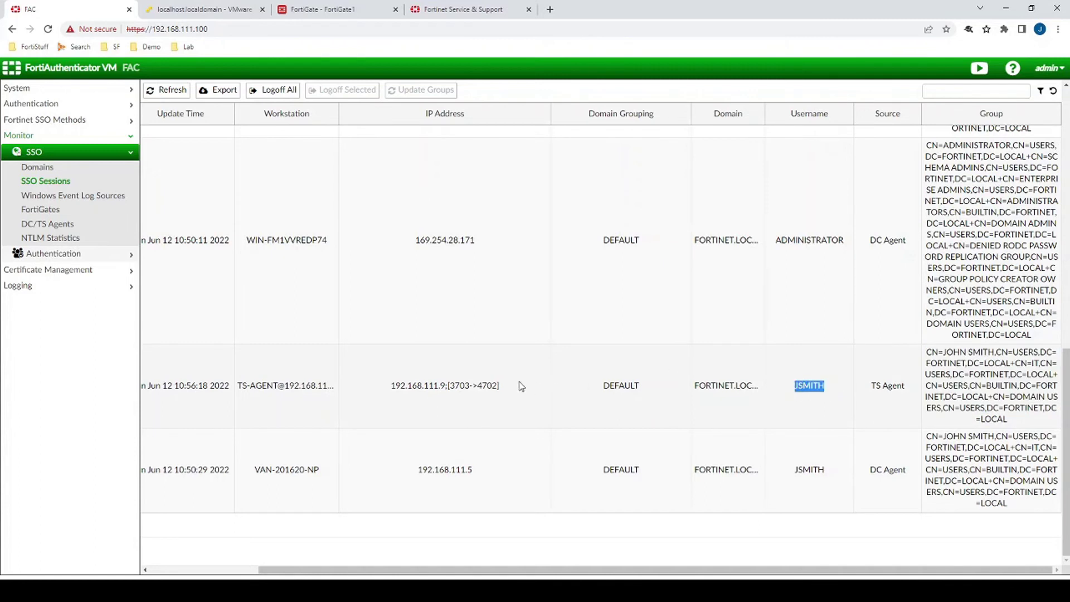
{"action": "left_click_drag", "start_coordinate": [393, 385], "coordinate": [498, 386]}
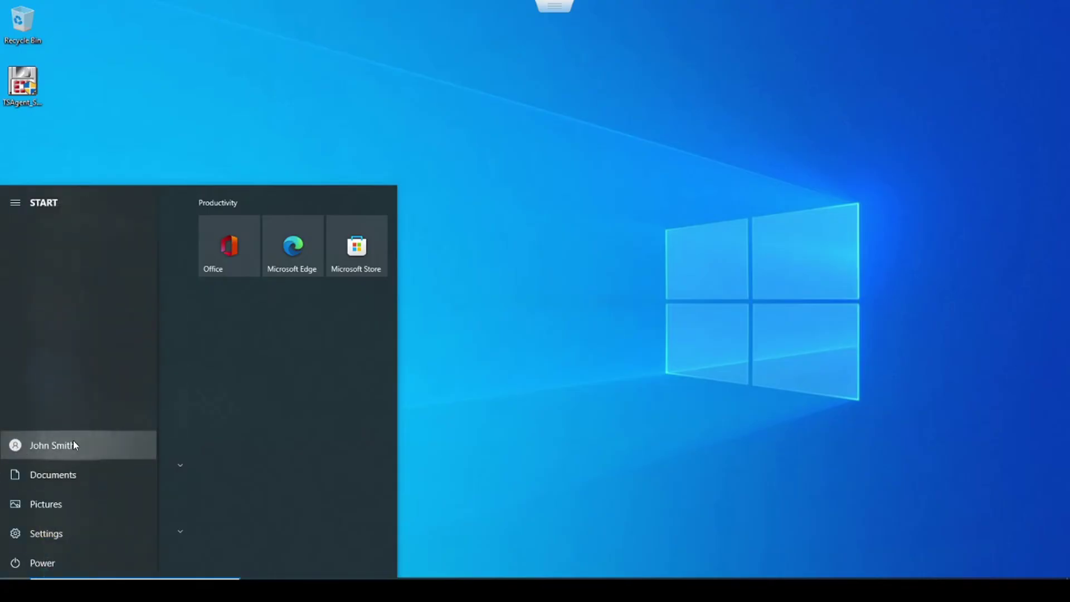
Step: Switch user via Start, choose Other user, and sign in with the second domain user's username and password
{"action": "left_click", "coordinate": [73, 443]}
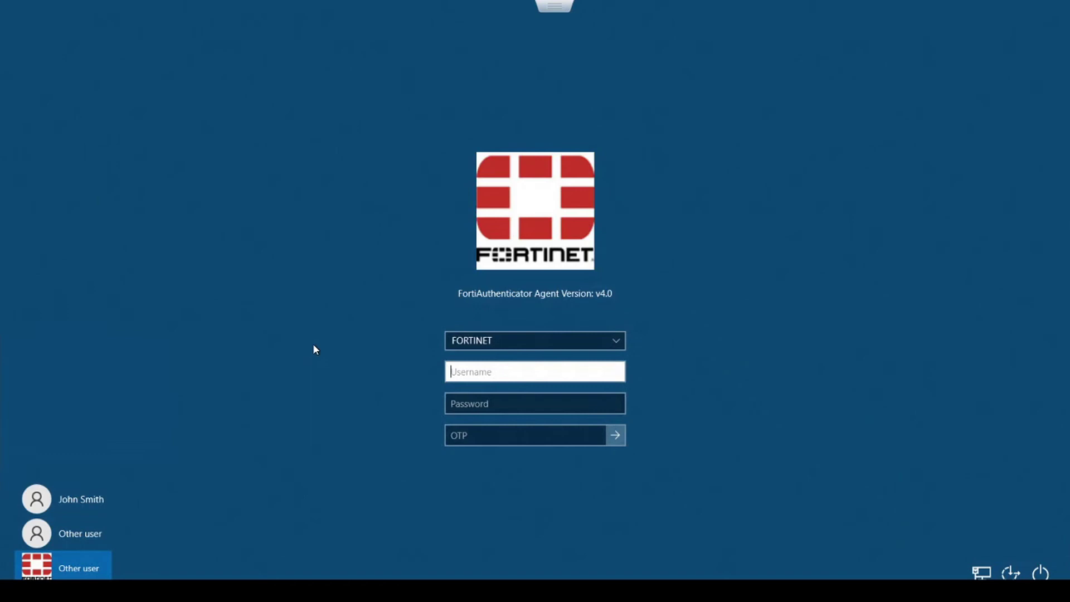
{"action": "left_click", "coordinate": [73, 534]}
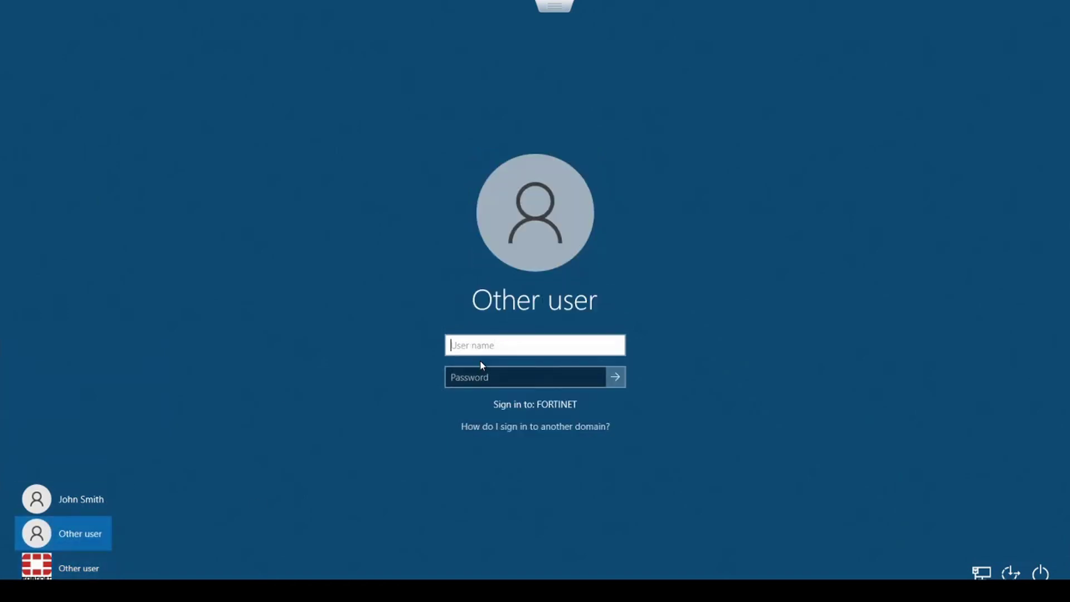
{"action": "type", "text": "mjones"}
{"action": "key", "text": "Tab"}
{"action": "type", "text": "••••••"}
{"action": "key", "text": "Return"}
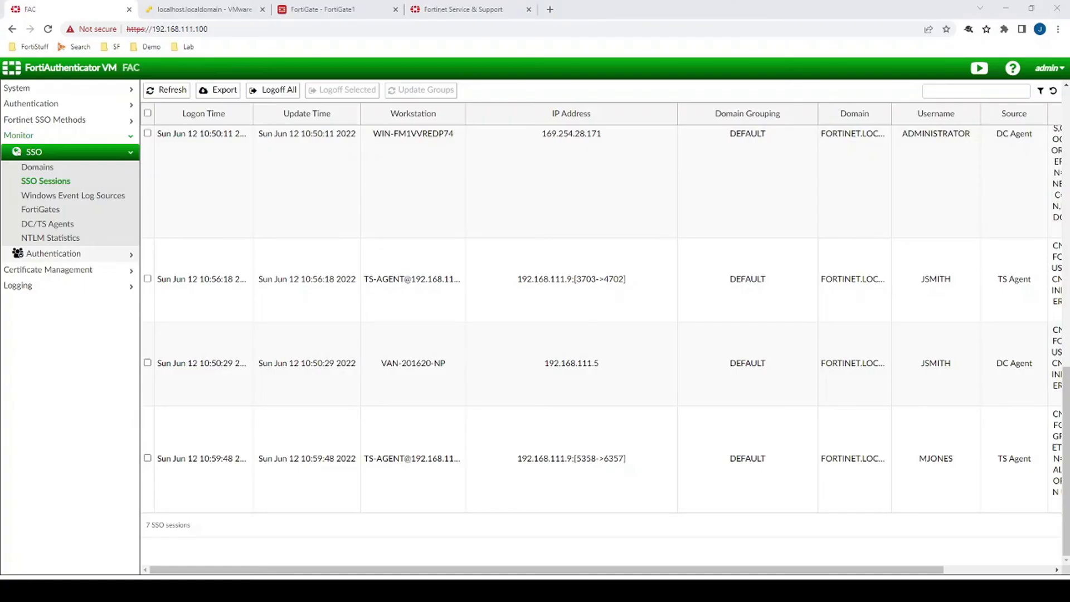
Step: Highlight MJONES's TS Agent session on 192.168.111.9 with port range 5358->6357, beside JSMITH's row
{"action": "left_click_drag", "start_coordinate": [272, 572], "coordinate": [360, 573]}
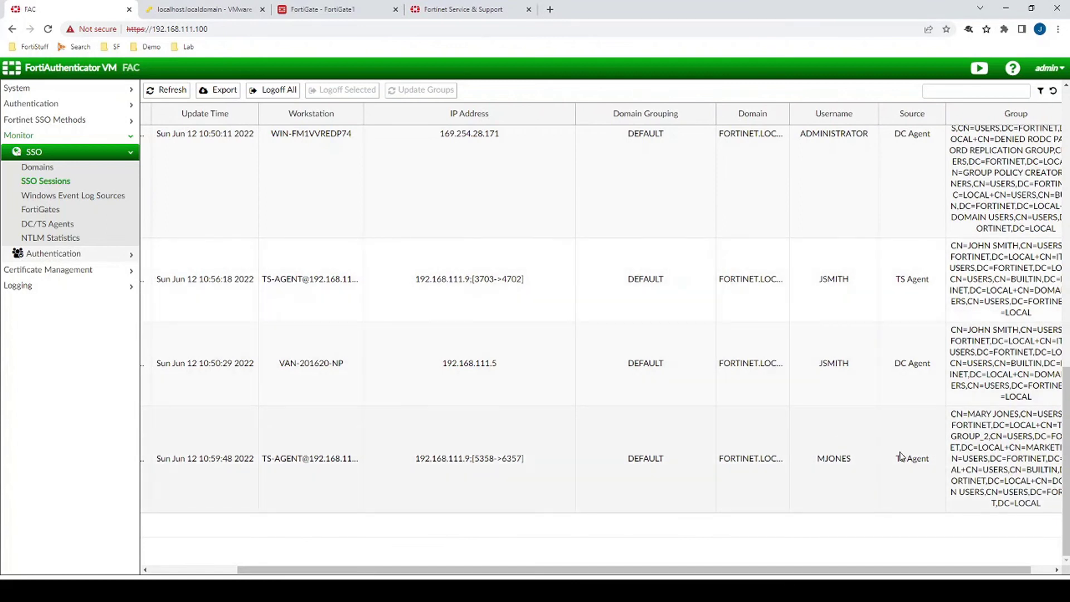
{"action": "left_click_drag", "start_coordinate": [895, 458], "coordinate": [936, 462]}
{"action": "left_click_drag", "start_coordinate": [474, 458], "coordinate": [523, 459]}
{"action": "left_click_drag", "start_coordinate": [413, 460], "coordinate": [467, 460]}
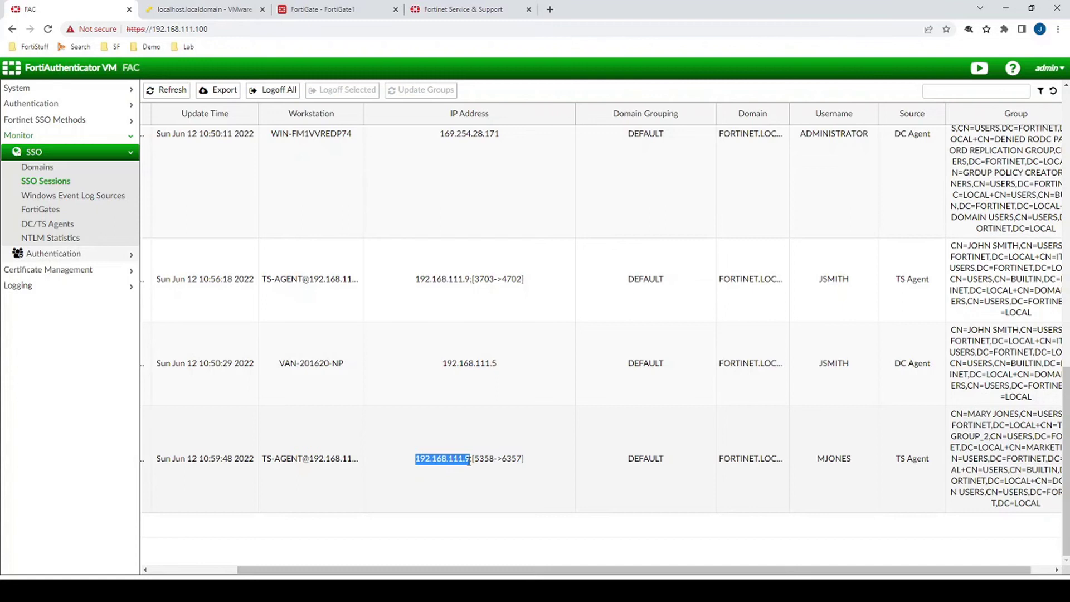
{"action": "left_click_drag", "start_coordinate": [166, 460], "coordinate": [1047, 504]}
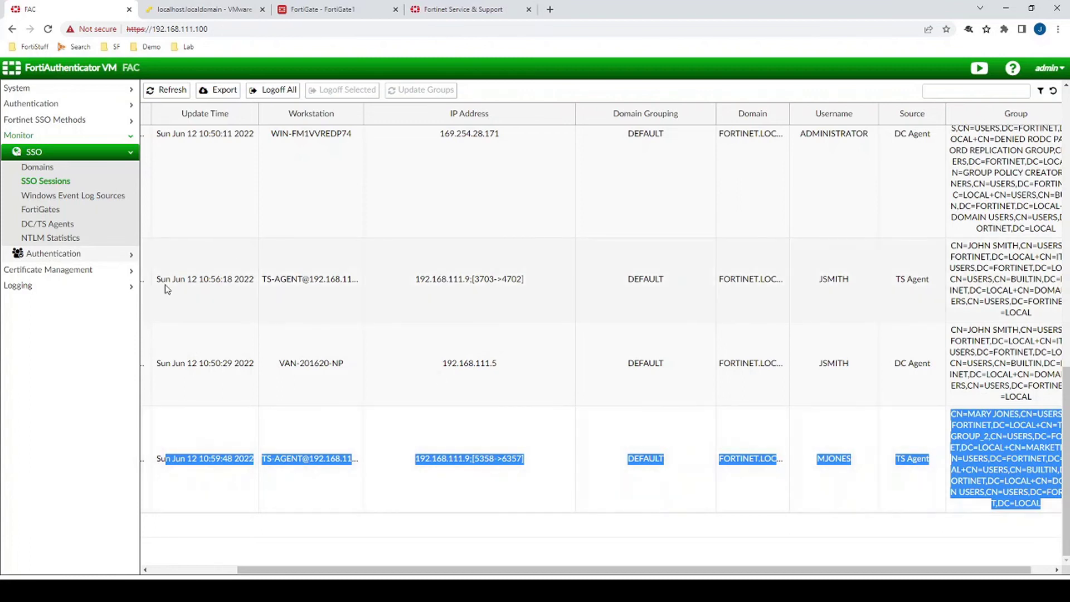
{"action": "left_click_drag", "start_coordinate": [157, 279], "coordinate": [1049, 314]}
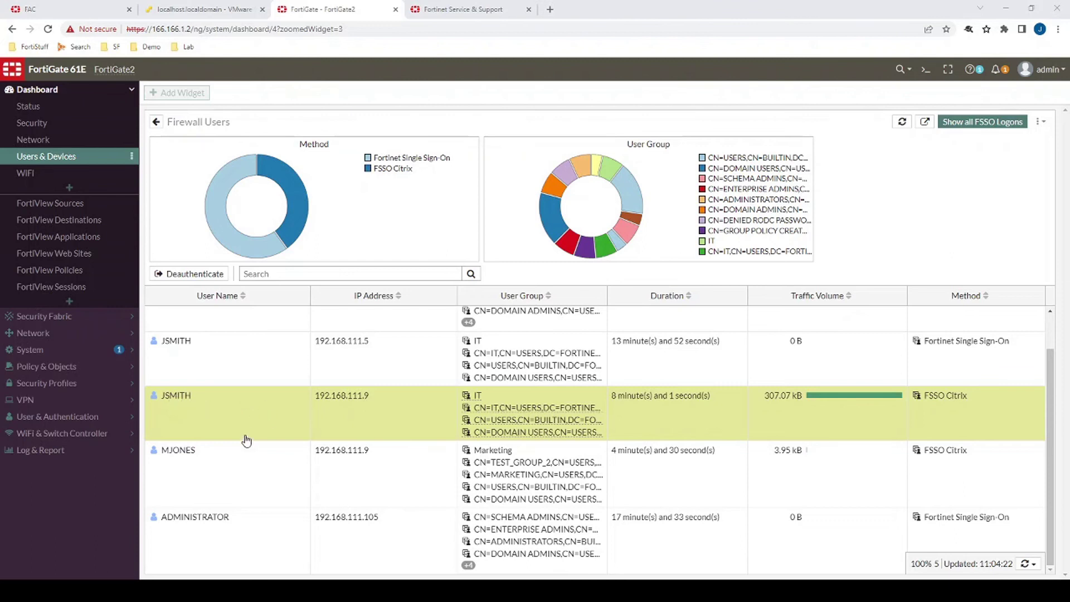
Step: Highlight the JSMITH and MJONES FSSO Citrix users sharing 192.168.111.9, then bring up the CLI Console
{"action": "left_click", "coordinate": [249, 464]}
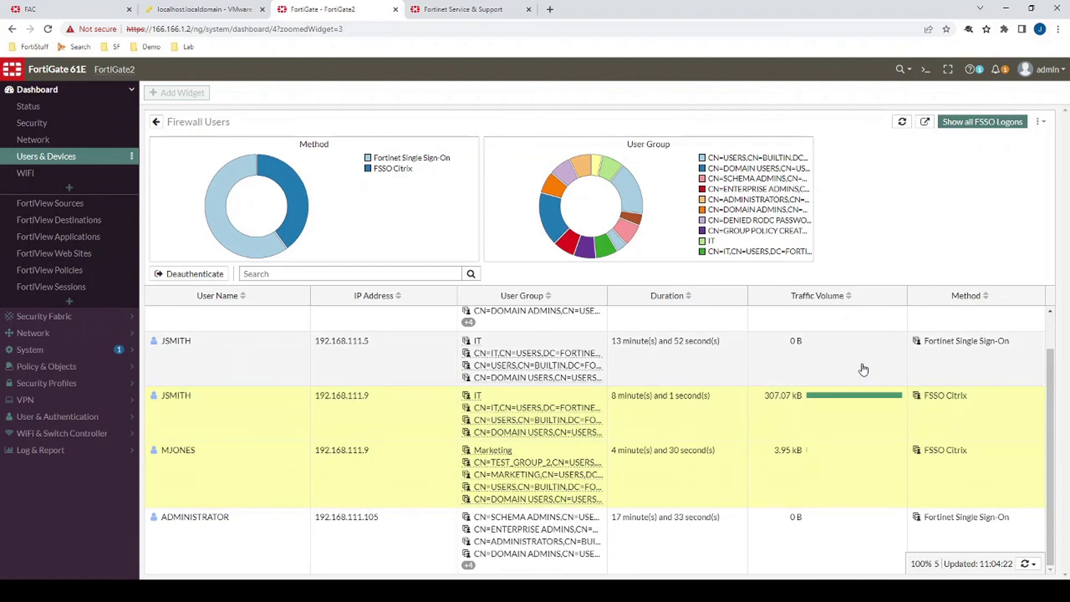
{"action": "left_click", "coordinate": [863, 369]}
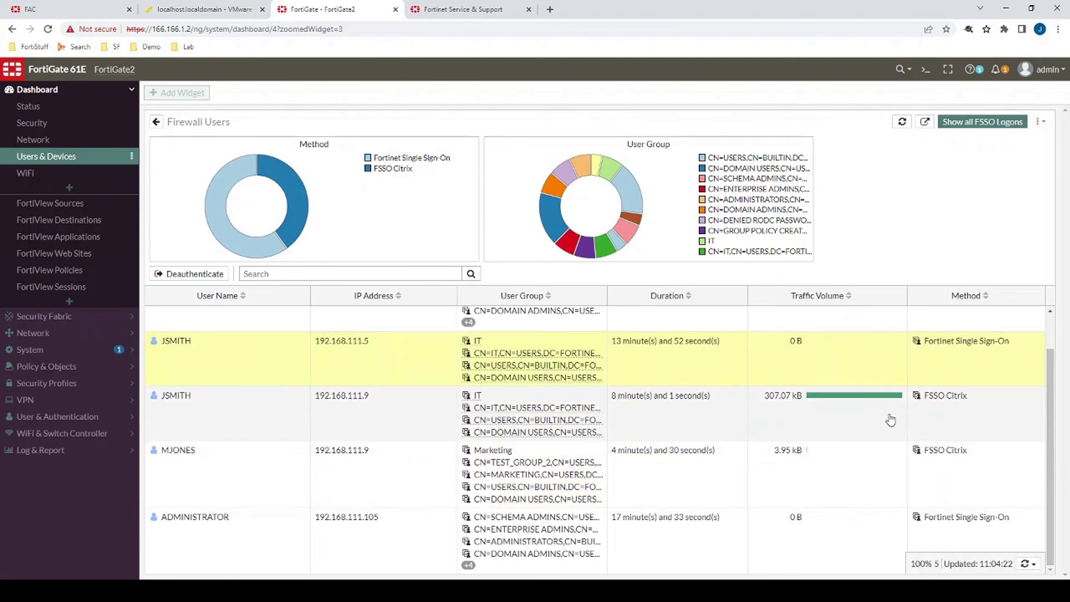
{"action": "left_click_drag", "start_coordinate": [754, 418], "coordinate": [693, 473]}
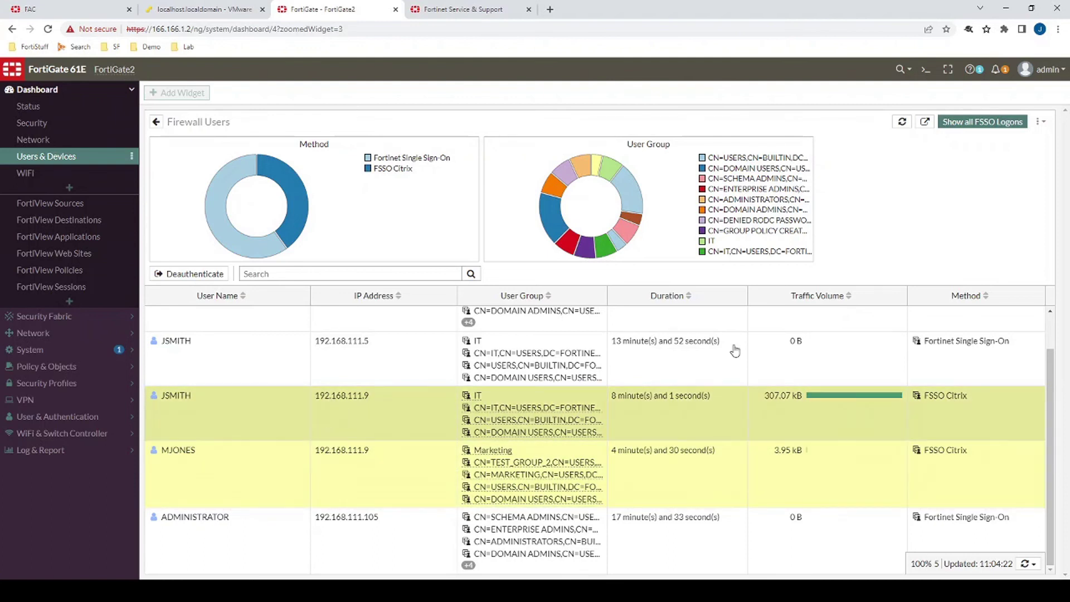
{"action": "left_click", "coordinate": [925, 69]}
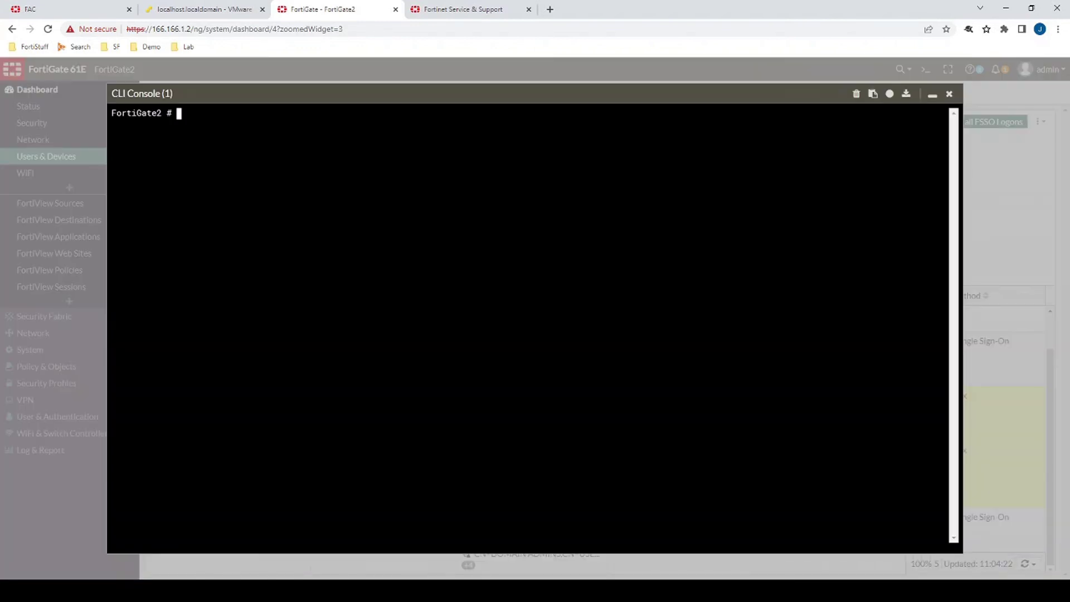
Step: Run 'diag firewall auth list' and mark the fsso_citrix port ranges 3703-4702 and 5358-6357
{"action": "type", "text": "diag "}
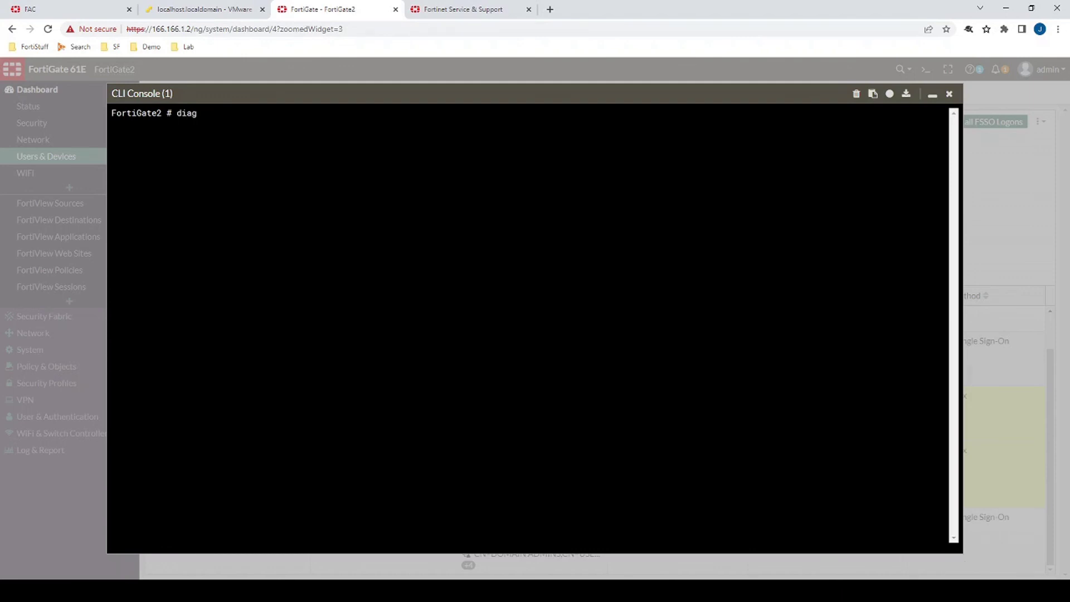
{"action": "type", "text": "firewall auth list"}
{"action": "key", "text": "Return"}
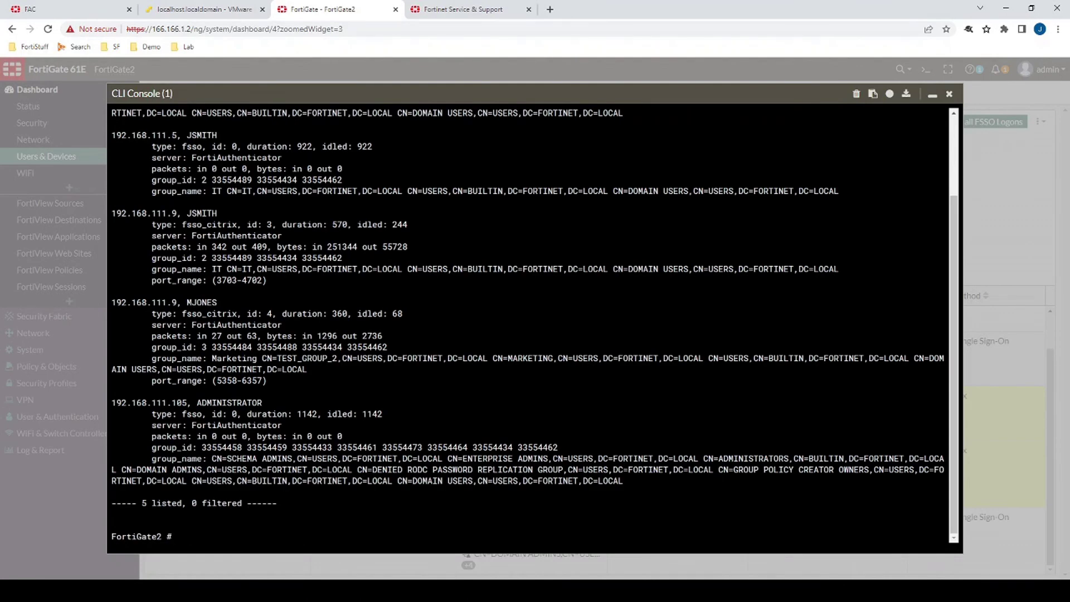
{"action": "left_click_drag", "start_coordinate": [182, 224], "coordinate": [226, 224]}
{"action": "left_click_drag", "start_coordinate": [151, 224], "coordinate": [268, 287]}
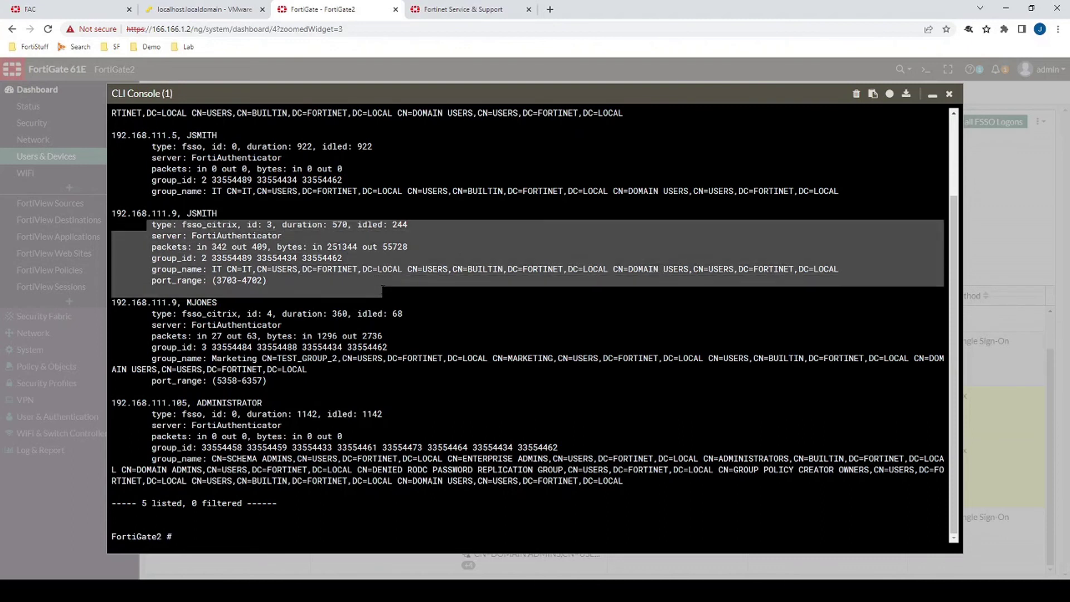
{"action": "left_click_drag", "start_coordinate": [171, 280], "coordinate": [288, 281]}
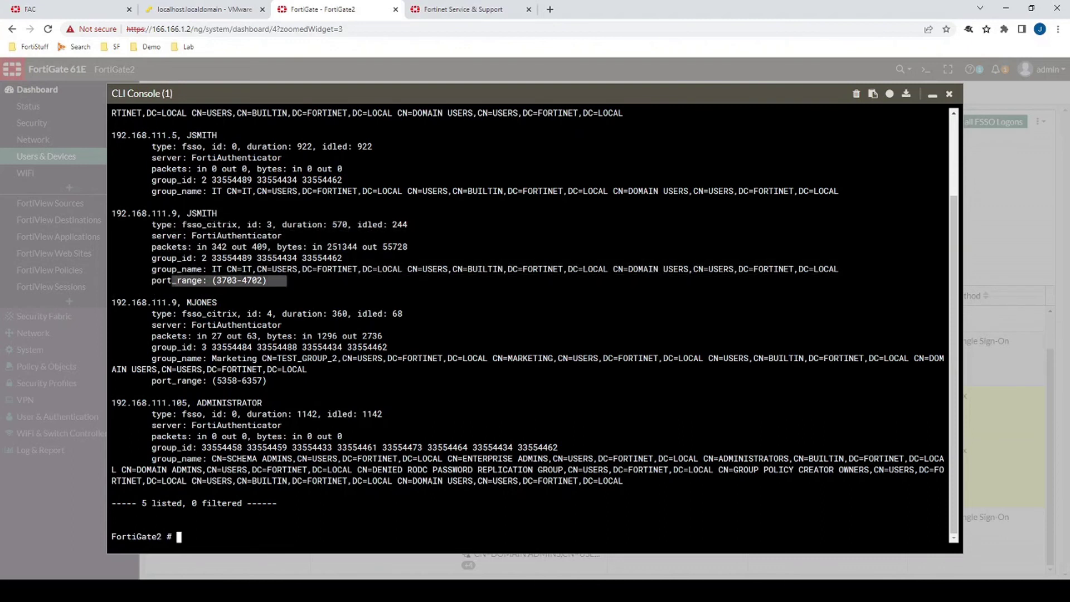
{"action": "left_click_drag", "start_coordinate": [151, 381], "coordinate": [290, 381]}
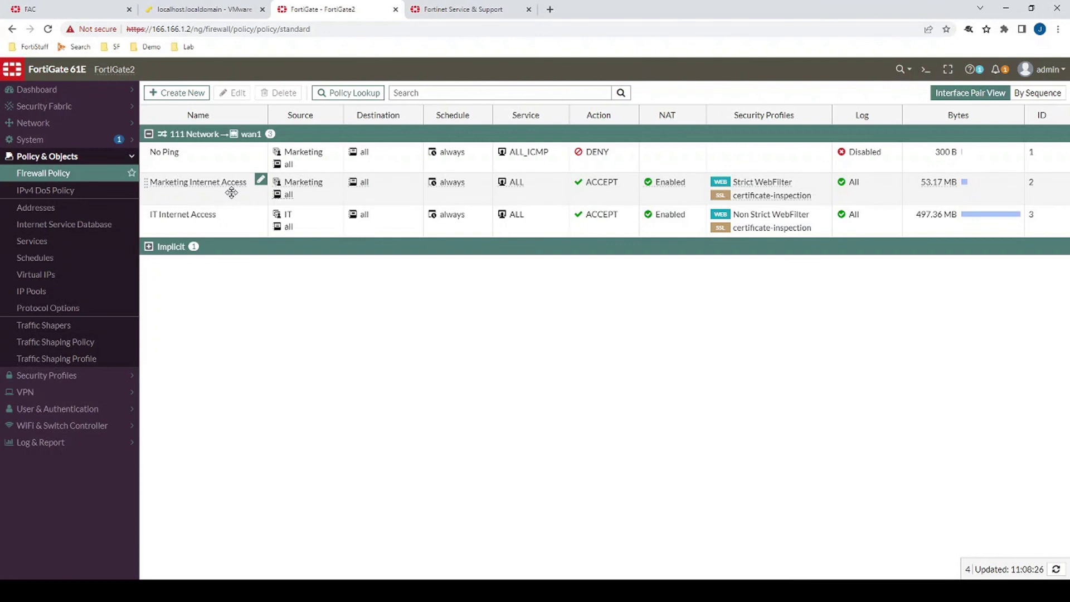
{"action": "left_click", "coordinate": [229, 191]}
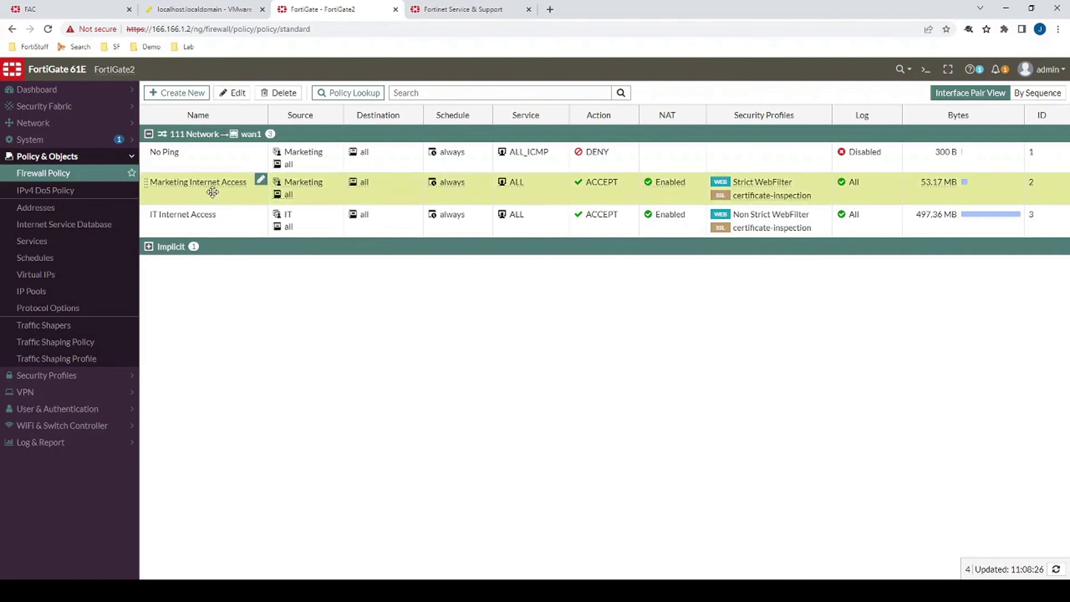
{"action": "mouse_move", "coordinate": [299, 188]}
{"action": "left_click", "coordinate": [223, 222]}
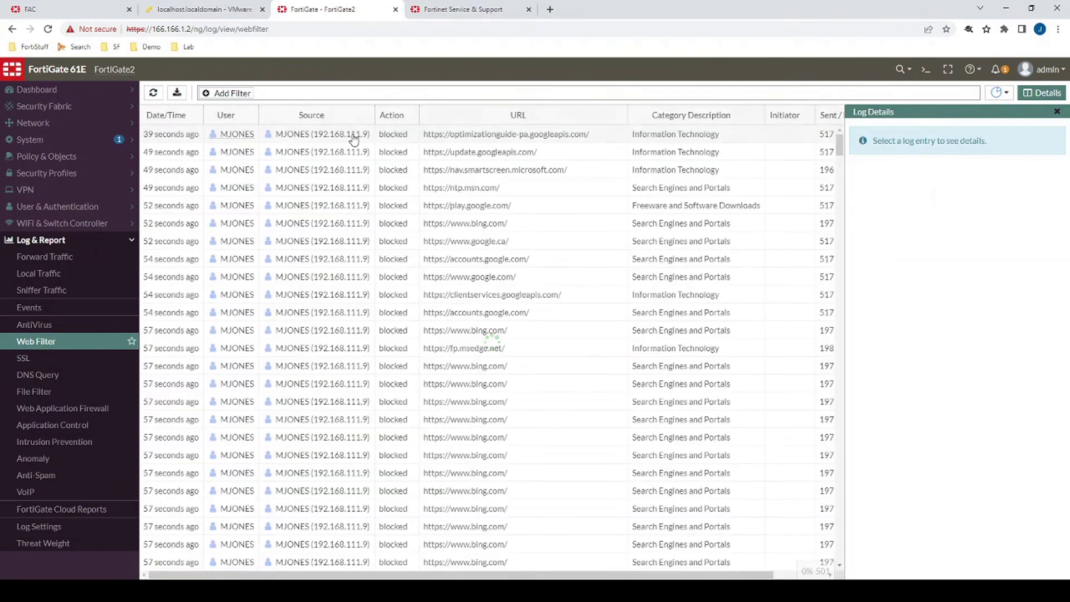
{"action": "scroll", "coordinate": [307, 273], "scroll_direction": "down", "scroll_amount": 10}
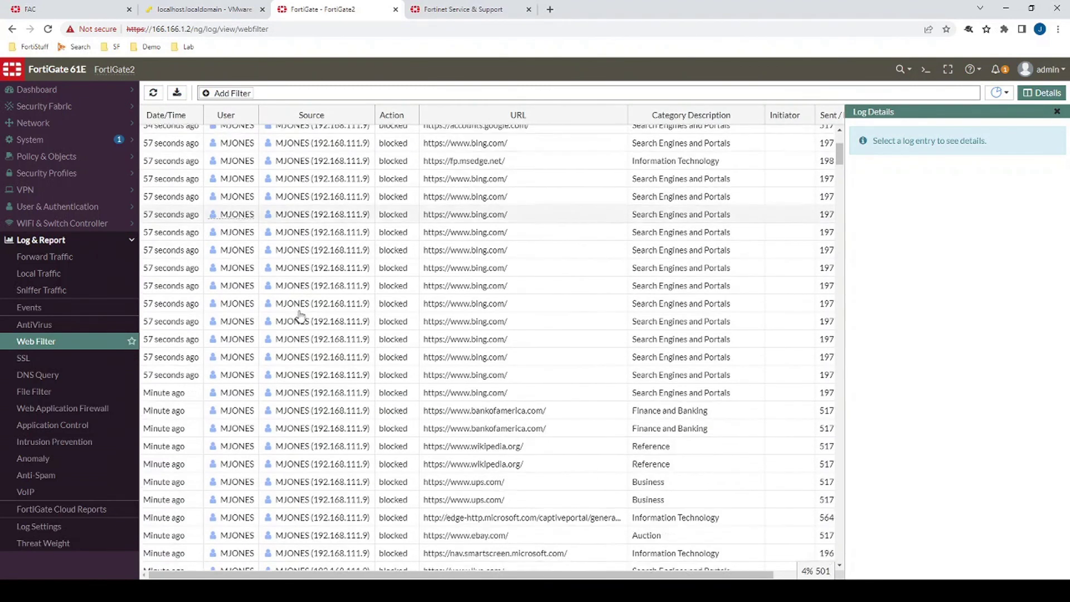
{"action": "left_click", "coordinate": [230, 262]}
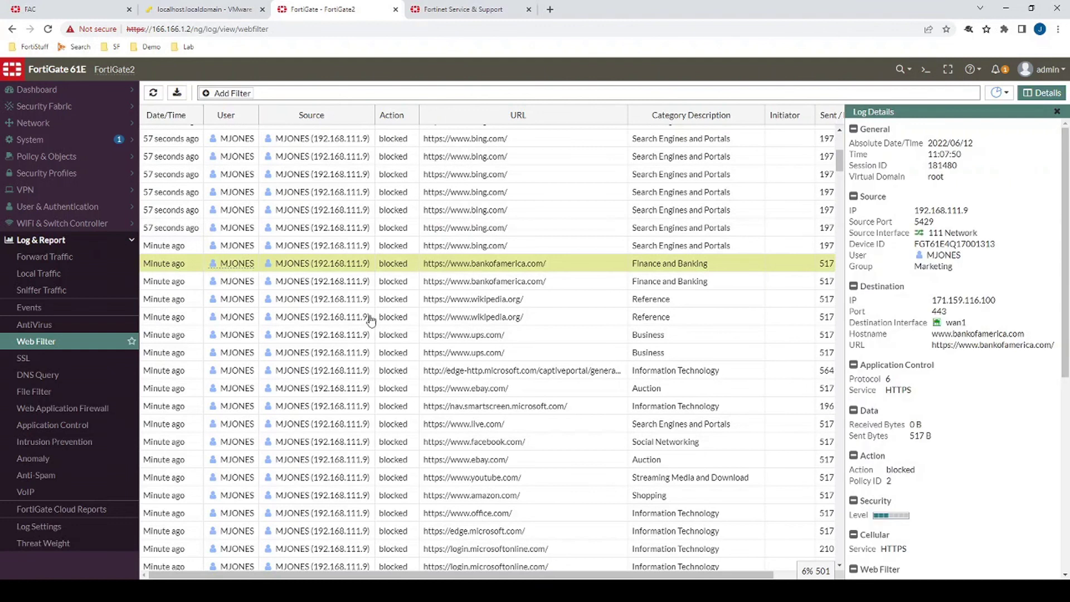
{"action": "scroll", "coordinate": [914, 310], "scroll_direction": "down", "scroll_amount": 5}
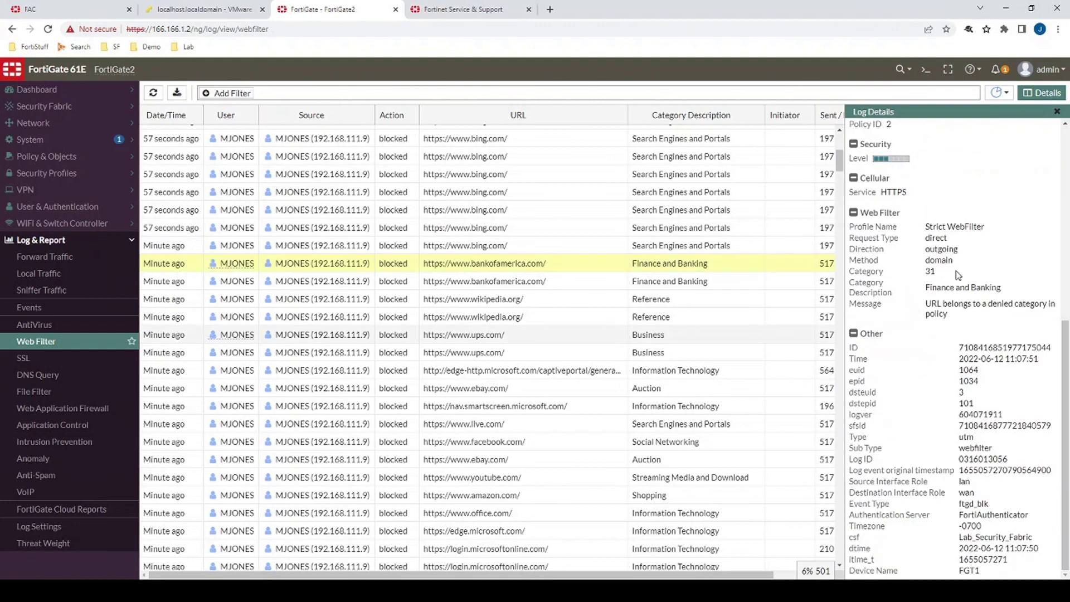
{"action": "scroll", "coordinate": [958, 275], "scroll_direction": "up", "scroll_amount": 4}
Step: Open log details for a JSMITH request passed under policy 3 Non Strict WebFilter
{"action": "left_click_drag", "start_coordinate": [900, 348], "coordinate": [877, 348]}
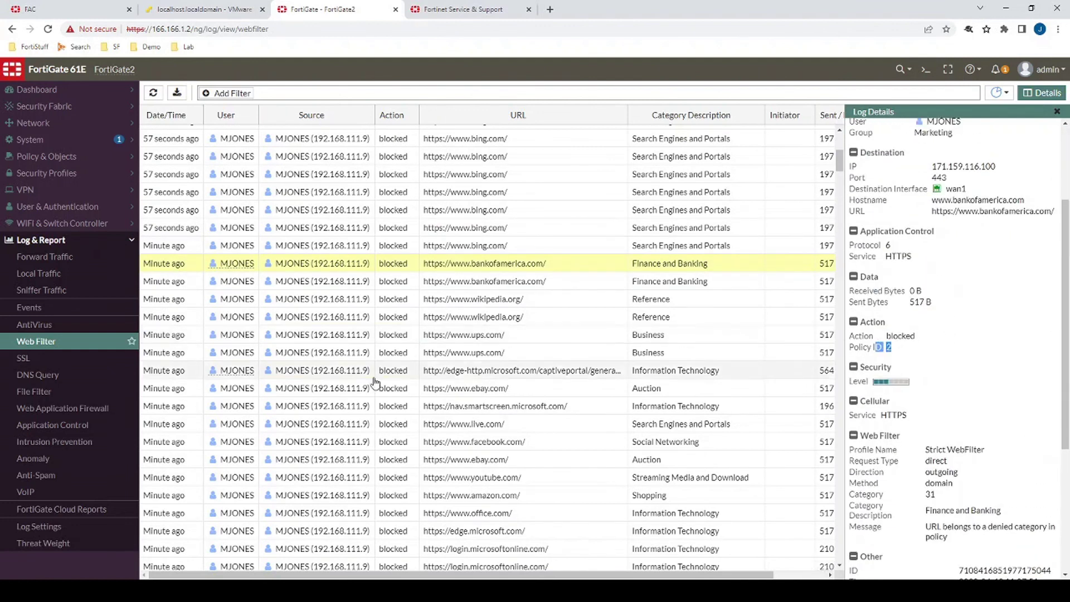
{"action": "scroll", "coordinate": [357, 379], "scroll_direction": "down", "scroll_amount": 10}
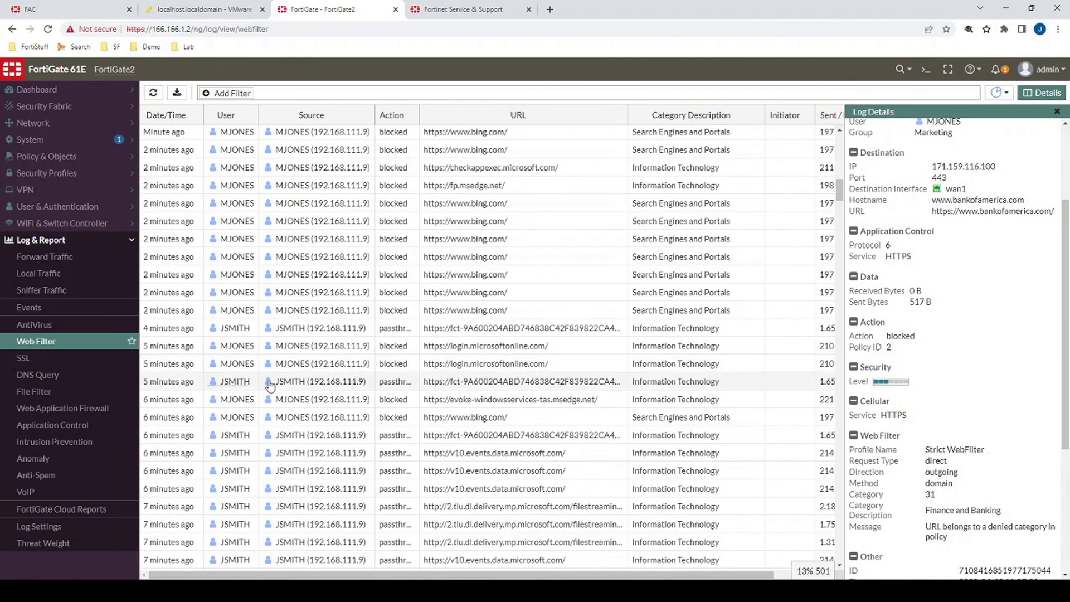
{"action": "left_click", "coordinate": [270, 384]}
{"action": "scroll", "coordinate": [914, 274], "scroll_direction": "down", "scroll_amount": 3}
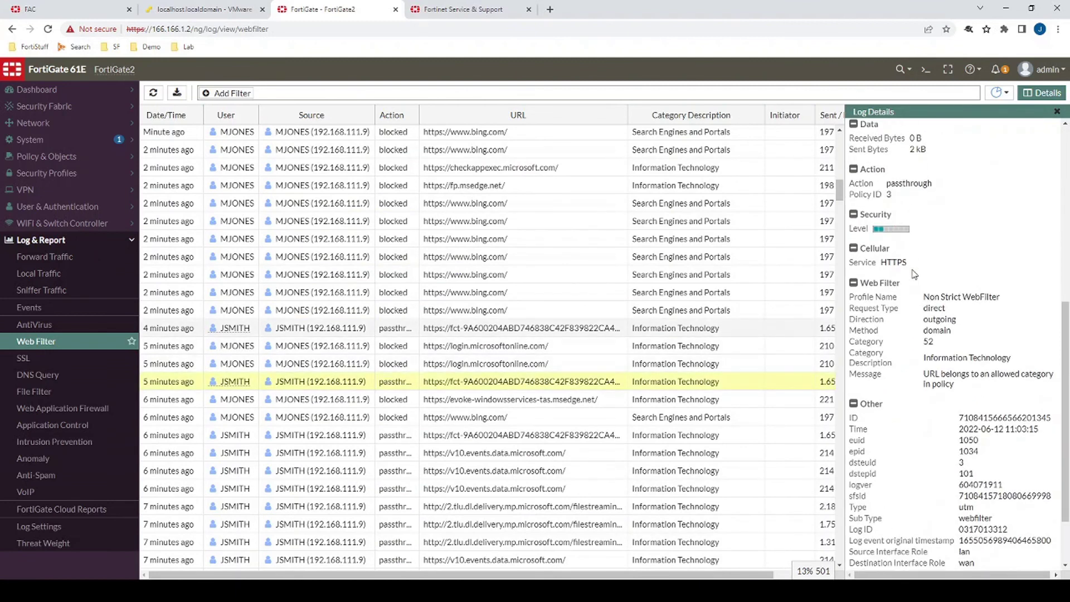